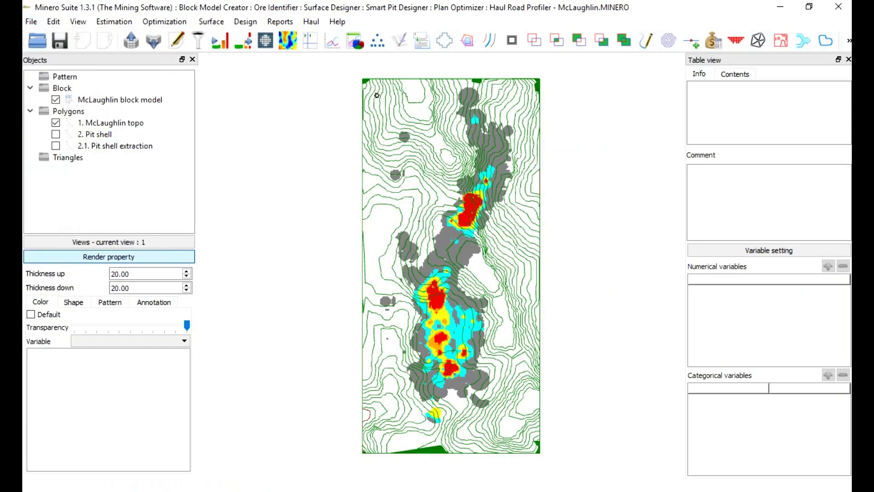
left_click(78, 22)
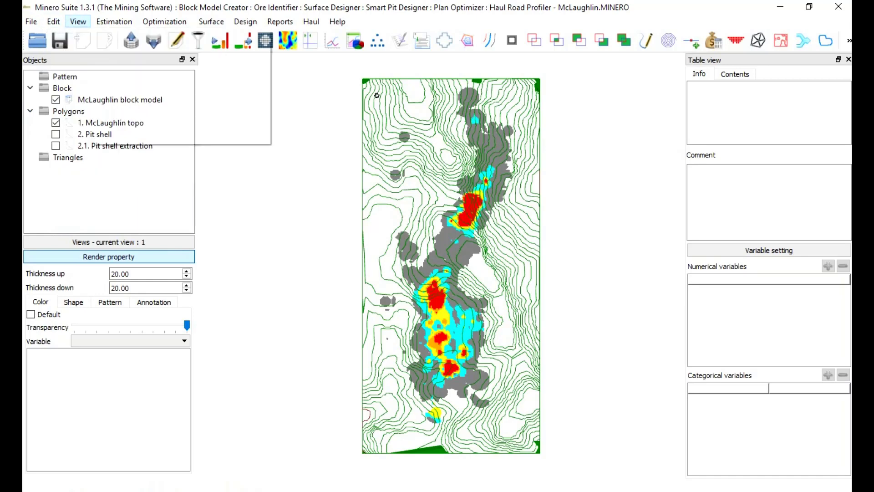
mouse_move(165, 22)
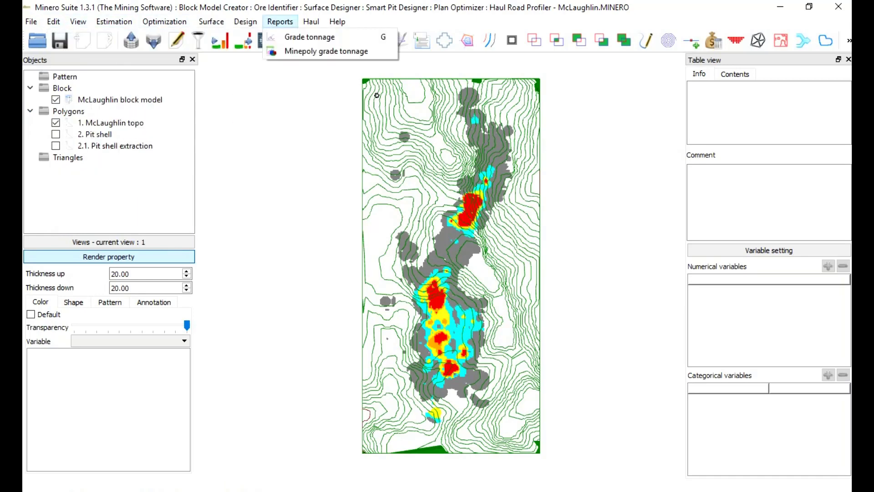
key("Escape")
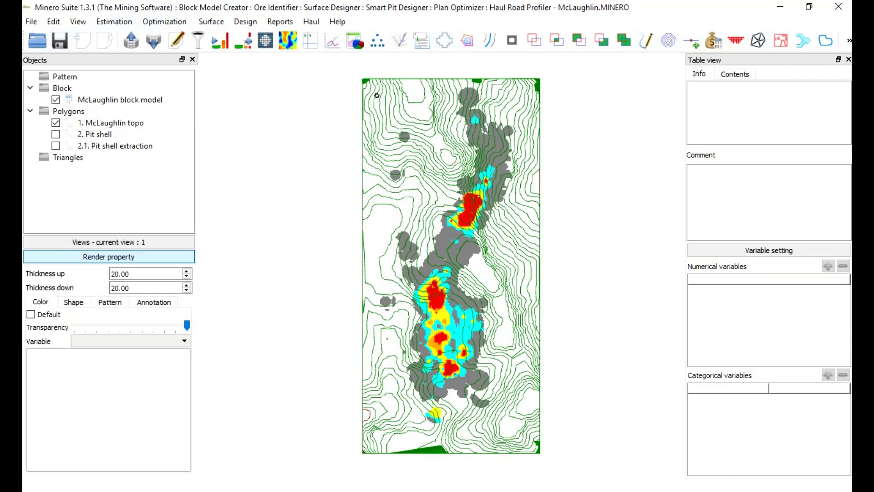
left_click(109, 241)
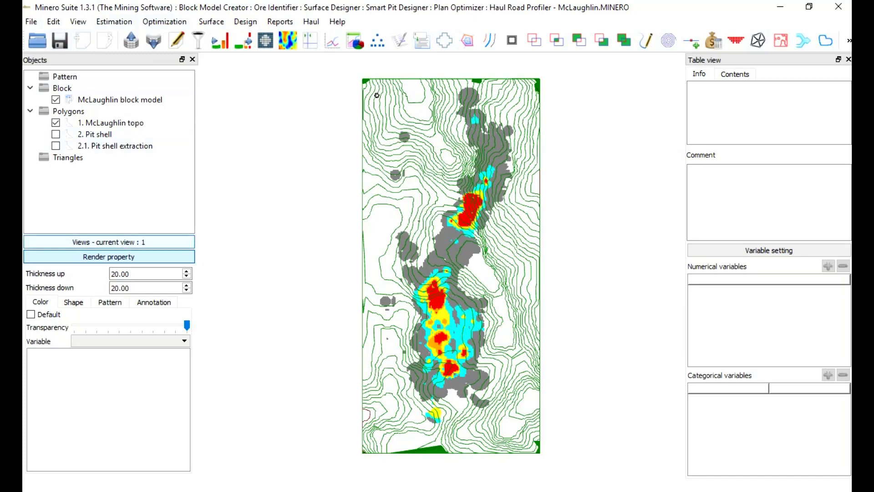
left_click(109, 174)
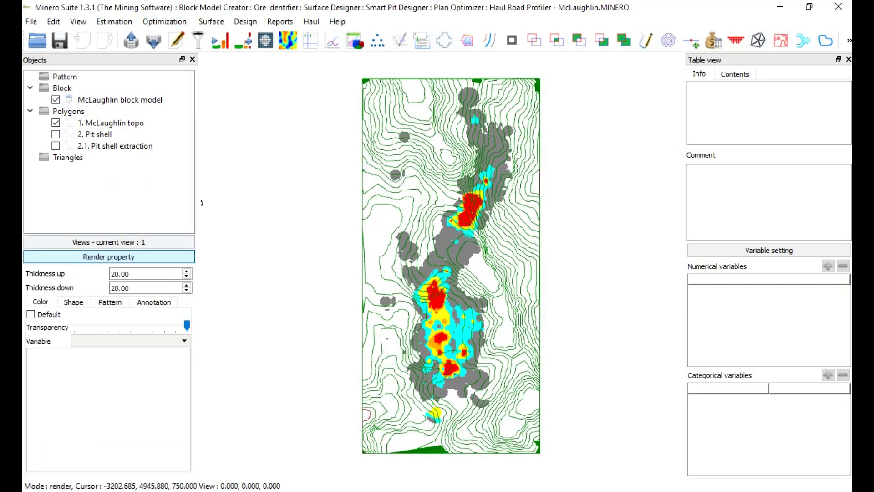
Select the McLaughlin block model and review its origin, rotation, cell size, number of cells and comment
left_click(735, 75)
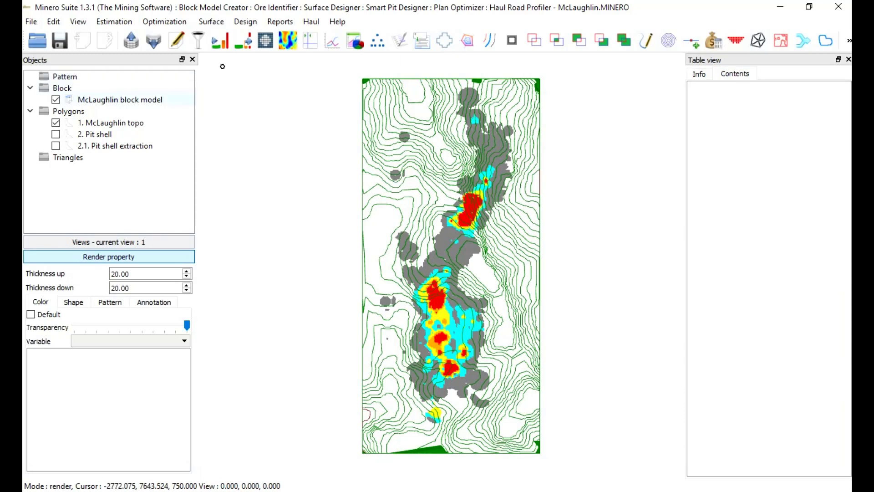
left_click(120, 100)
left_click(700, 75)
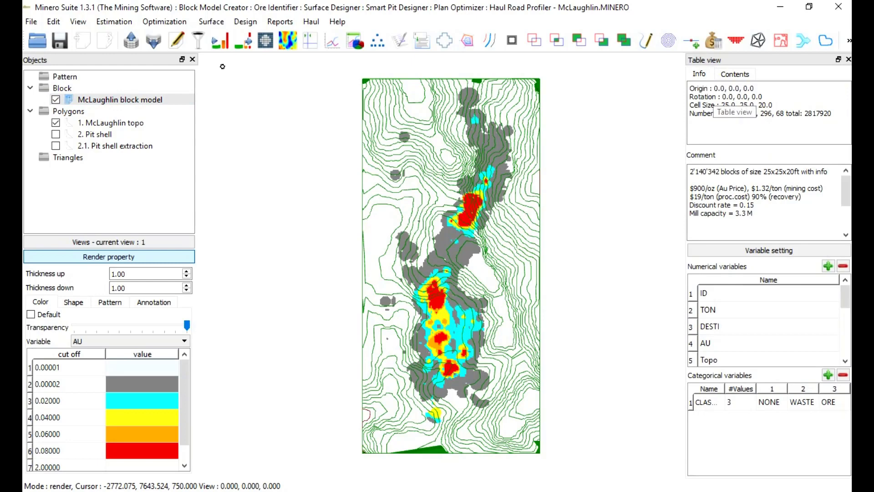
left_click_drag(828, 114, 697, 88)
left_click(699, 89)
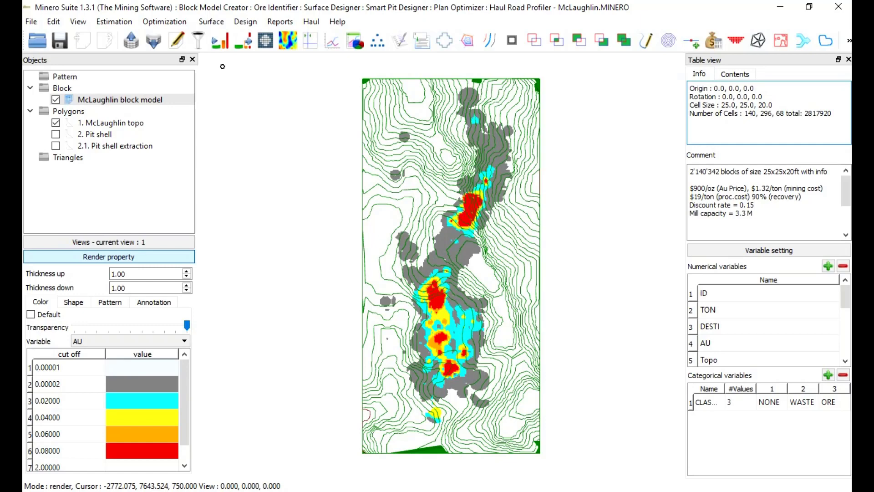
left_click_drag(690, 171, 754, 213)
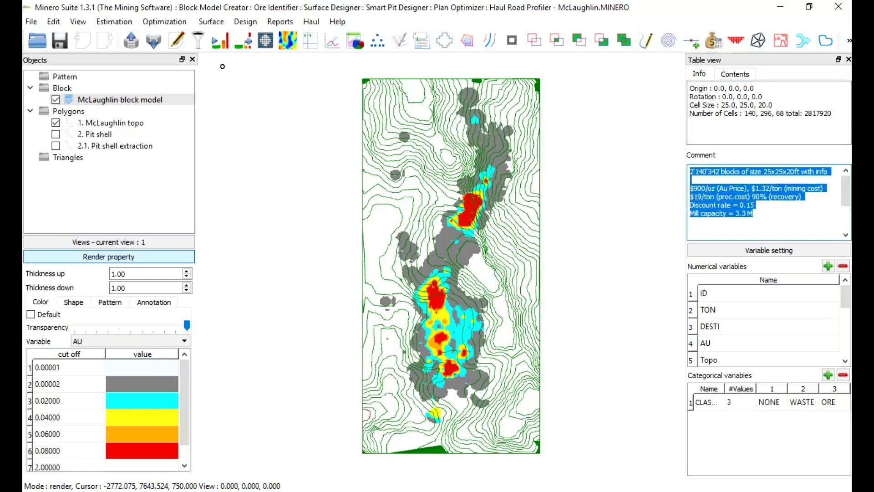
left_click(755, 214)
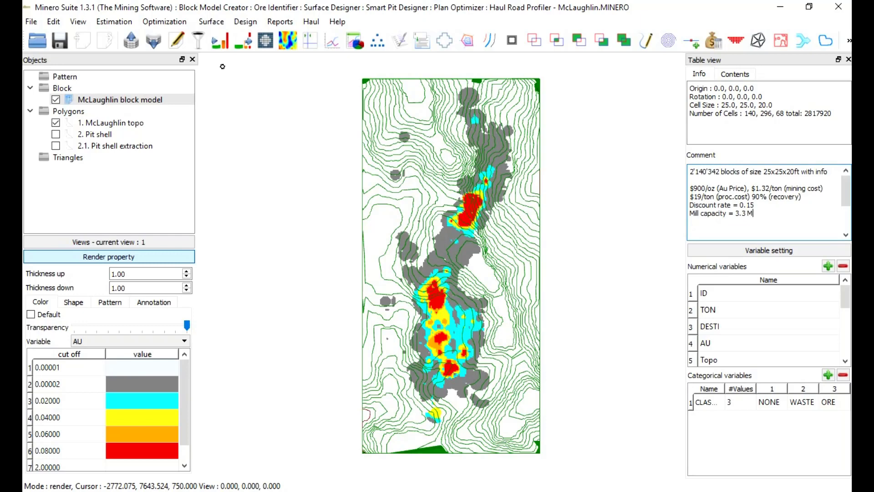
Examine the numerical and categorical variables of the McLaughlin block model
left_click(769, 251)
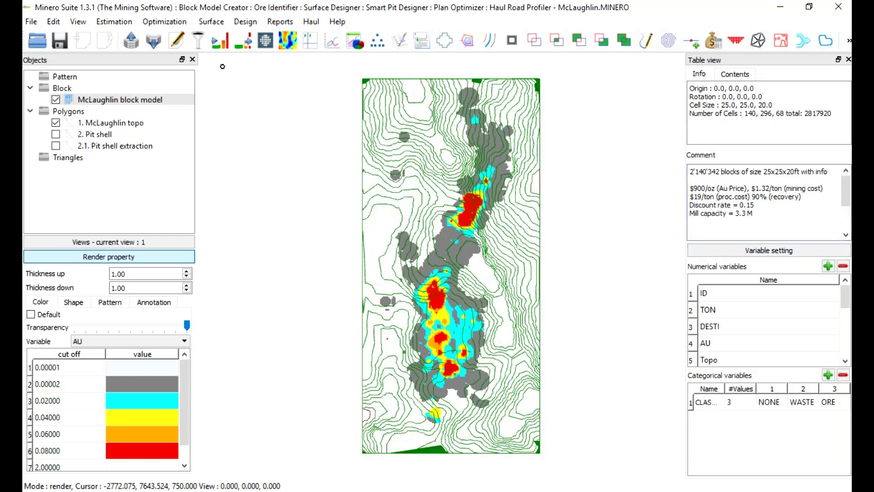
scroll(769, 326, "down", 3)
left_click_drag(846, 344, 846, 296)
left_click(709, 402)
left_click(222, 66)
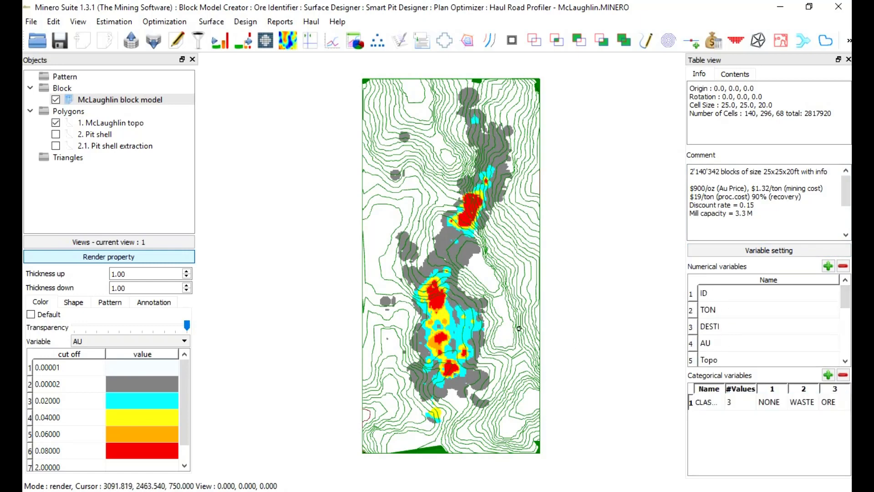
mouse_move(445, 296)
middle_mouse_down()
mouse_move(456, 299)
mouse_move(438, 293)
mouse_move(443, 301)
middle_mouse_up()
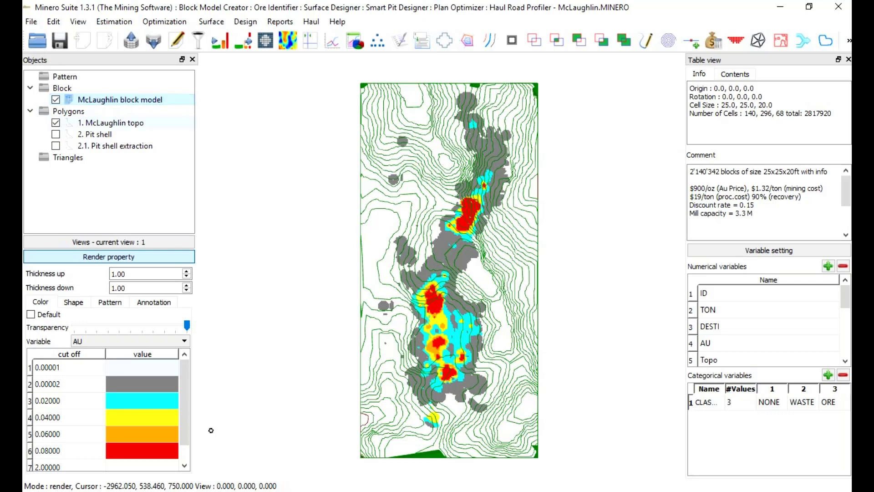
Select the McLaughlin topo polygons and open the application settings
left_click(111, 123)
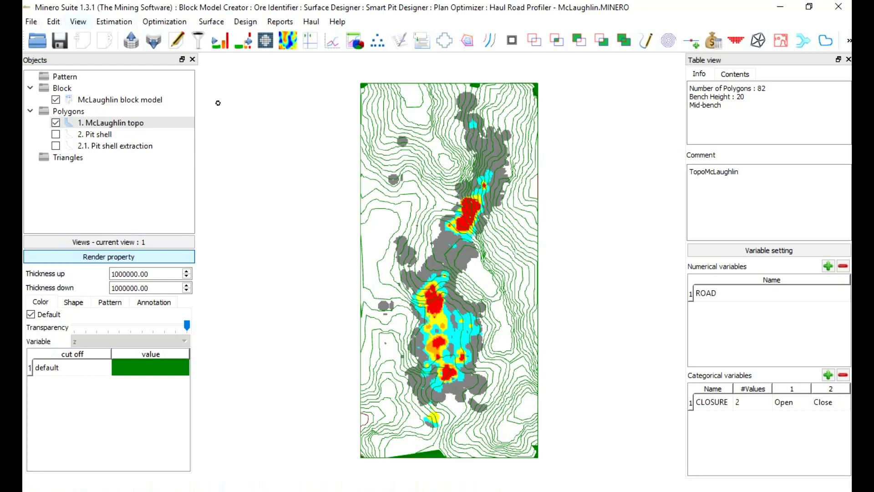
left_click(77, 21)
left_click(133, 135)
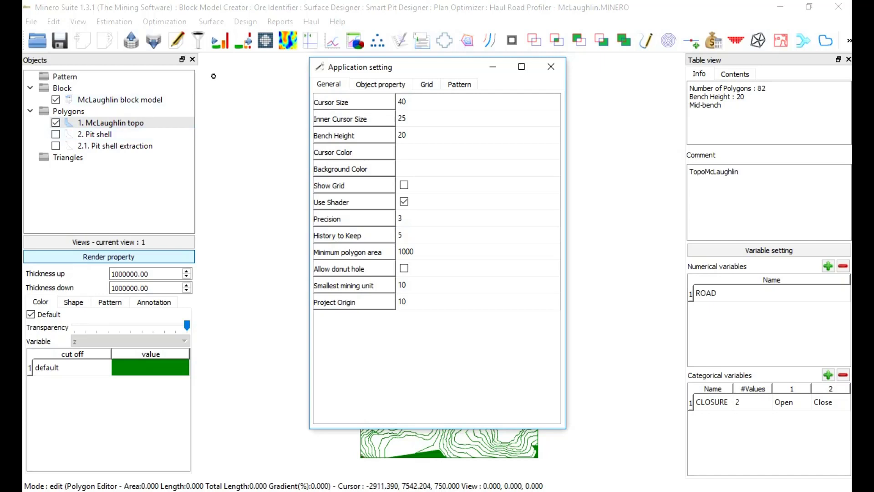
left_click_drag(413, 56, 412, 56)
Set the general cursor size to 40 and the inner cursor size to 25
left_click(412, 105)
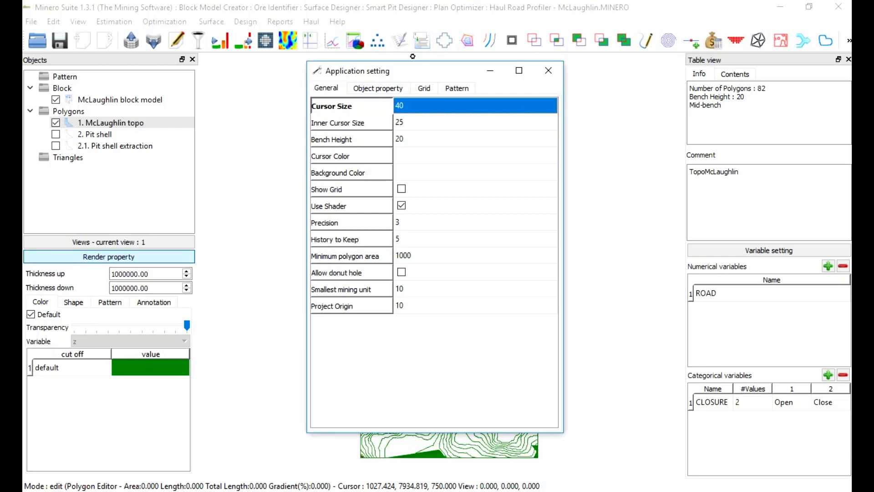
key("F2")
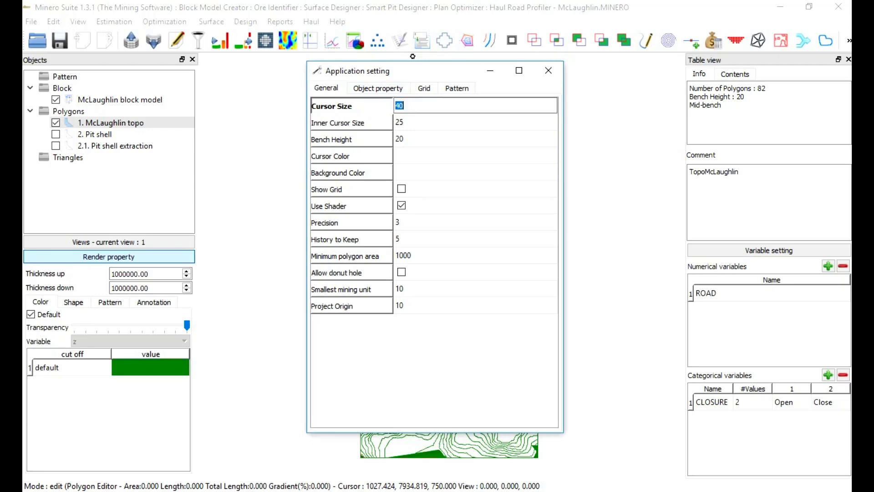
key("End")
key("Return")
key("Down")
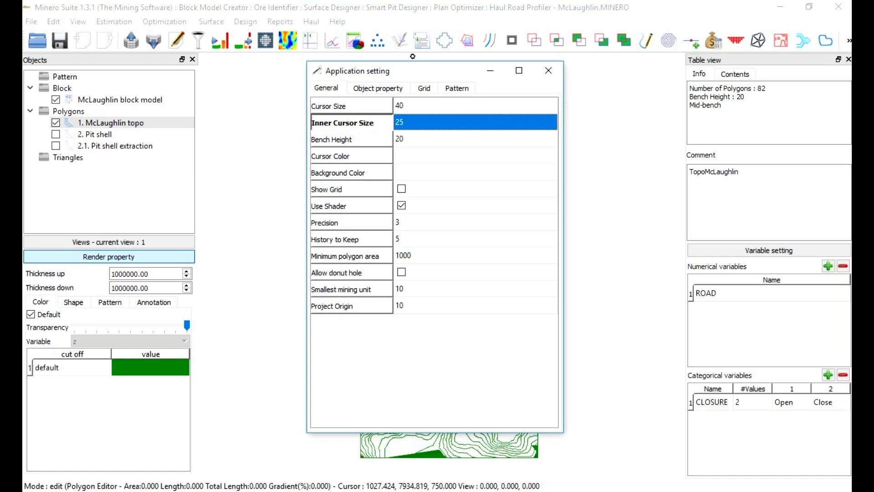
key("F2")
key("End")
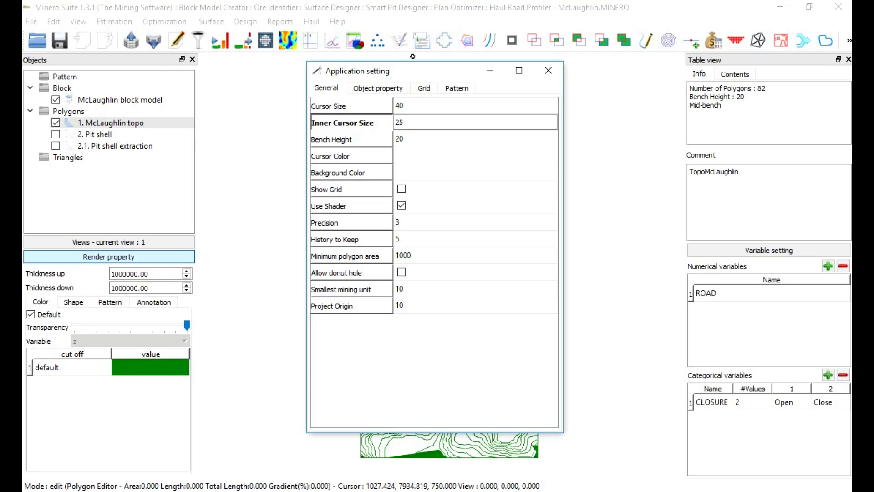
key("Return")
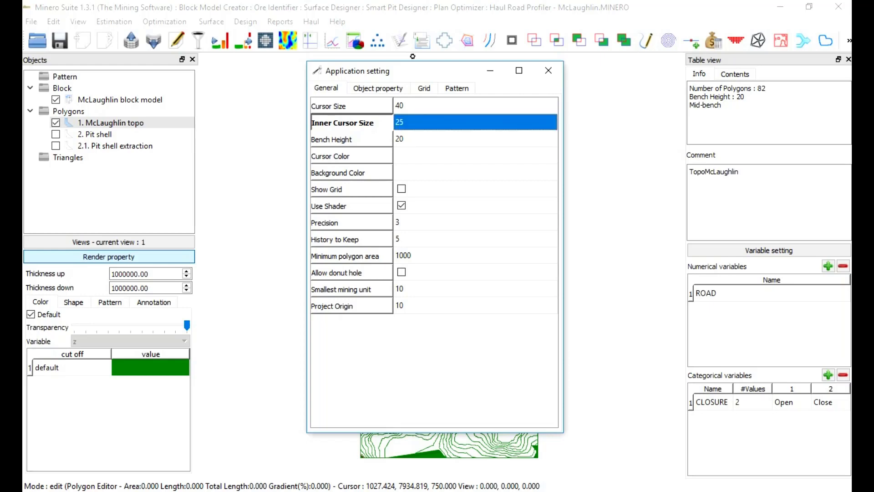
Set the bench height to 20 in the general application settings
key("Down")
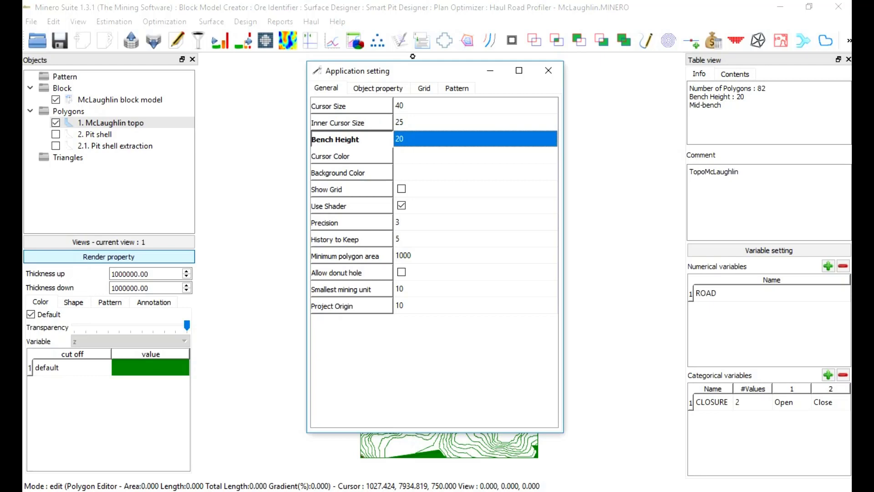
key("F2")
type("20")
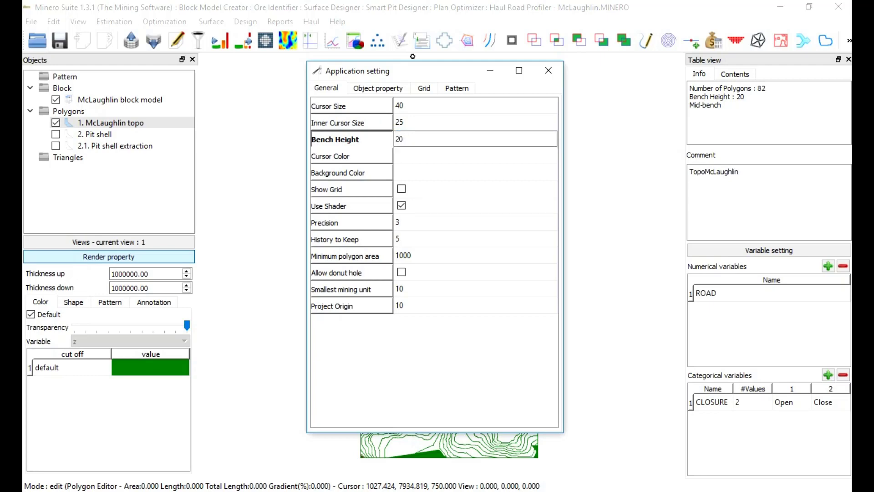
key("Return")
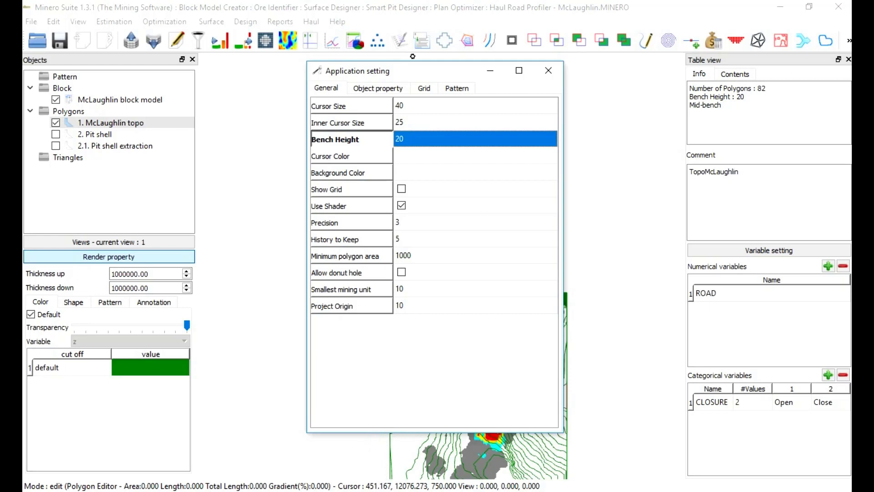
Set the cursor color to White in the general application settings
left_click(475, 156)
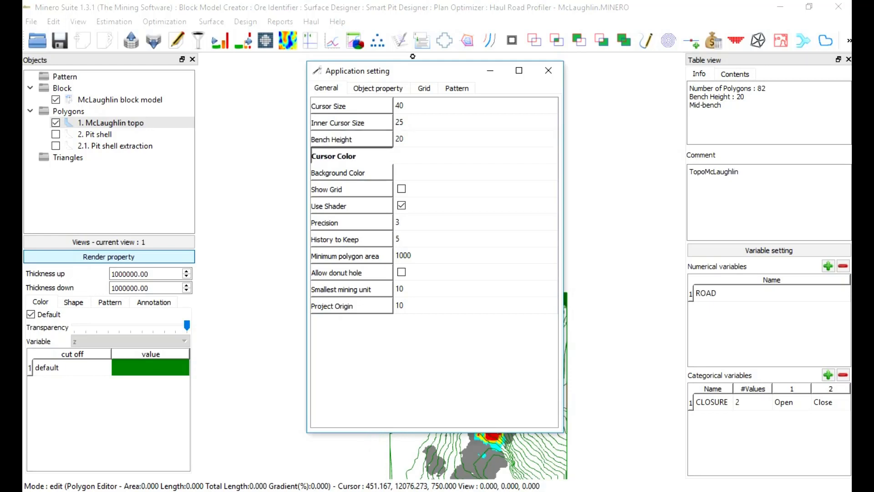
double_click(475, 156)
left_click(475, 156)
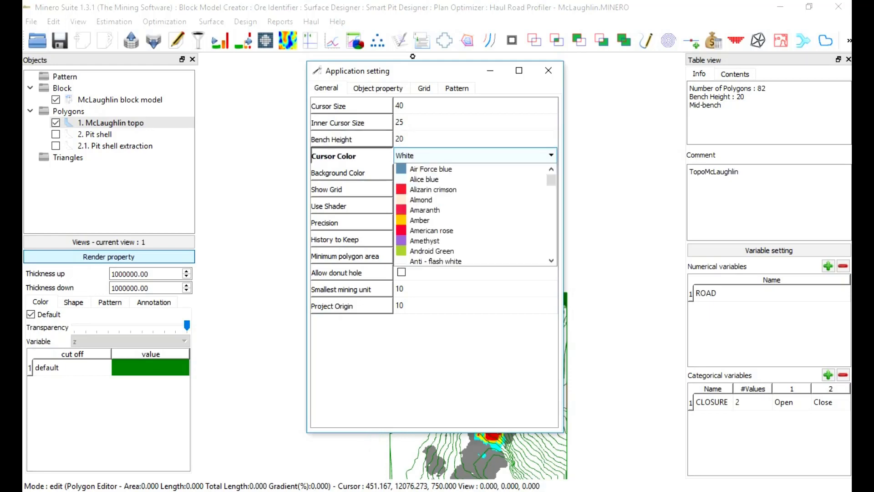
key("Down")
key("Down")
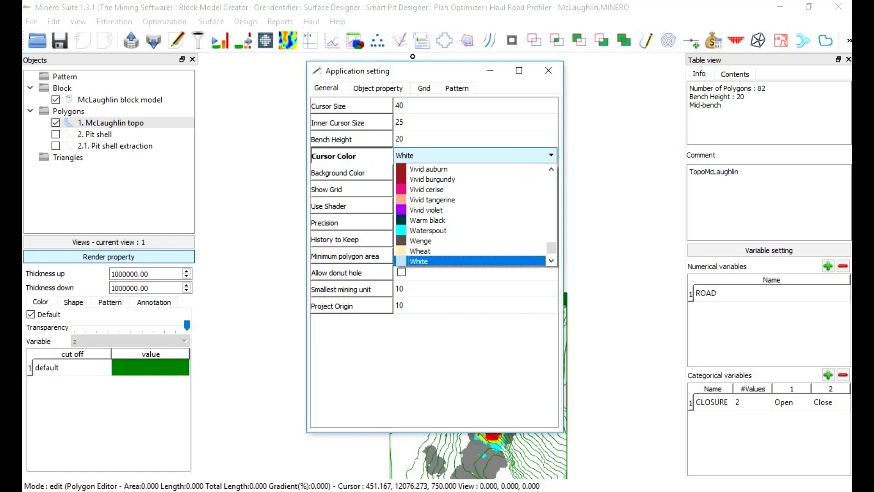
key("Return")
key("Return")
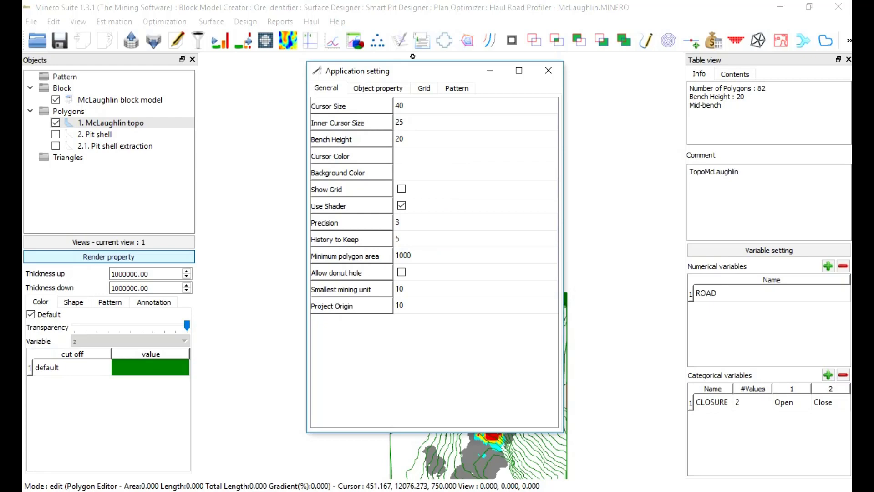
Set the background color to White in the general application settings
left_click(475, 172)
double_click(475, 173)
left_click(475, 172)
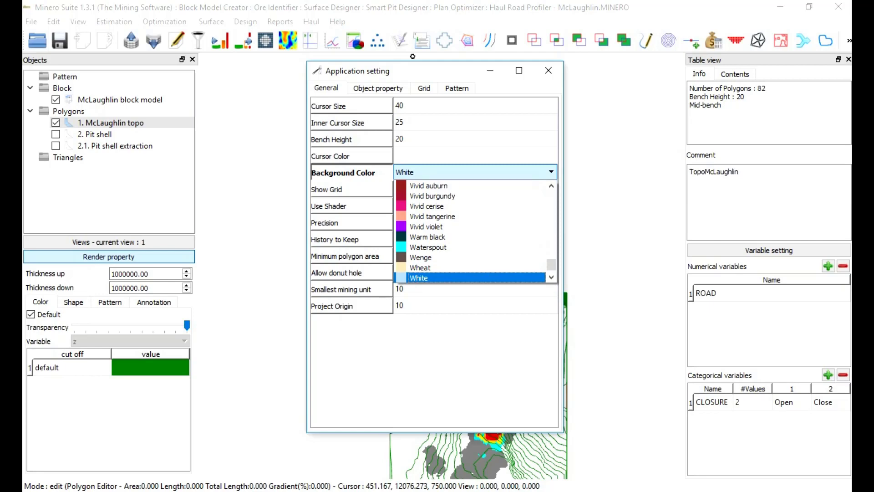
scroll(473, 231, "up", 2)
scroll(474, 232, "down", 4)
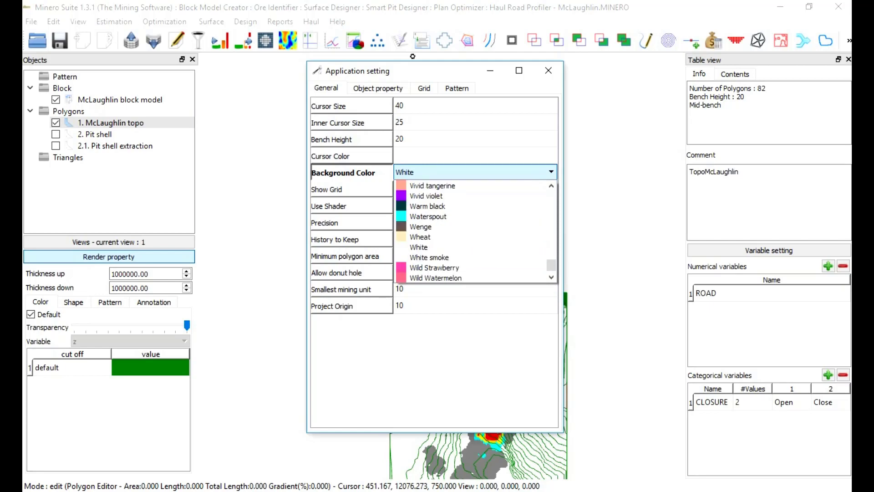
scroll(455, 231, "up", 1)
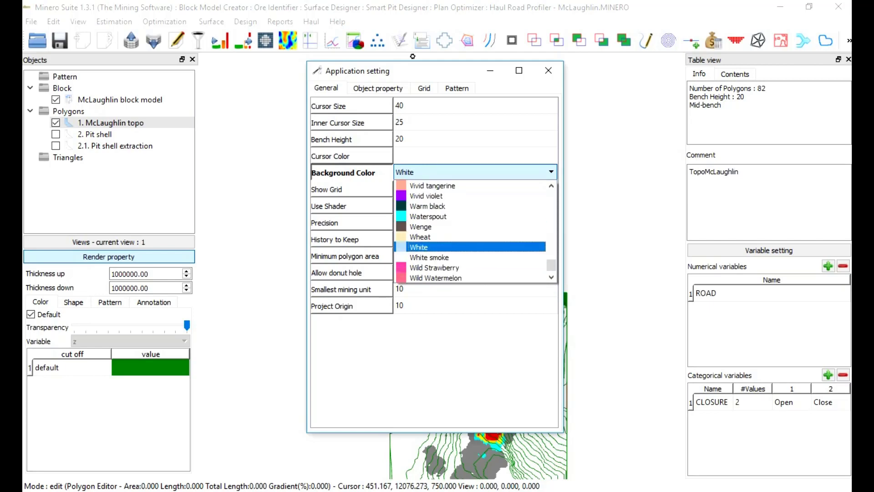
left_click(455, 247)
left_click(456, 360)
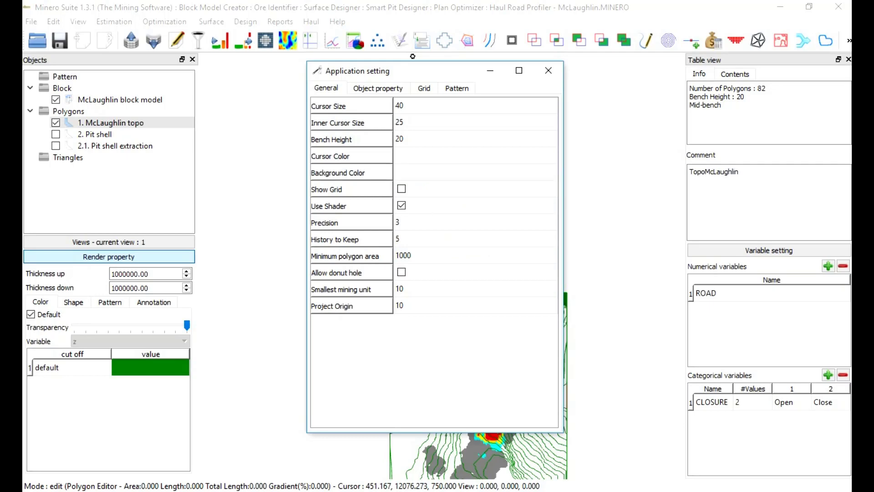
Review the Show Grid option with its grid origin, size, number and color settings, and the Use Shader option
left_click(401, 189)
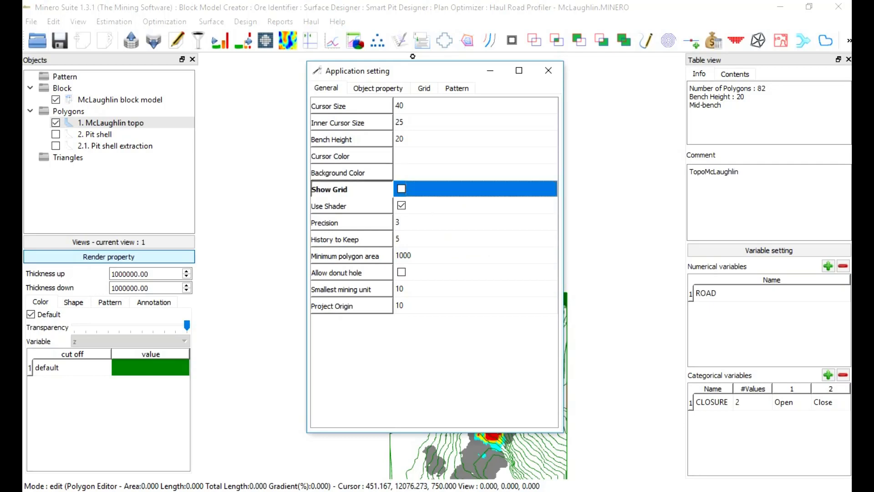
left_click(424, 88)
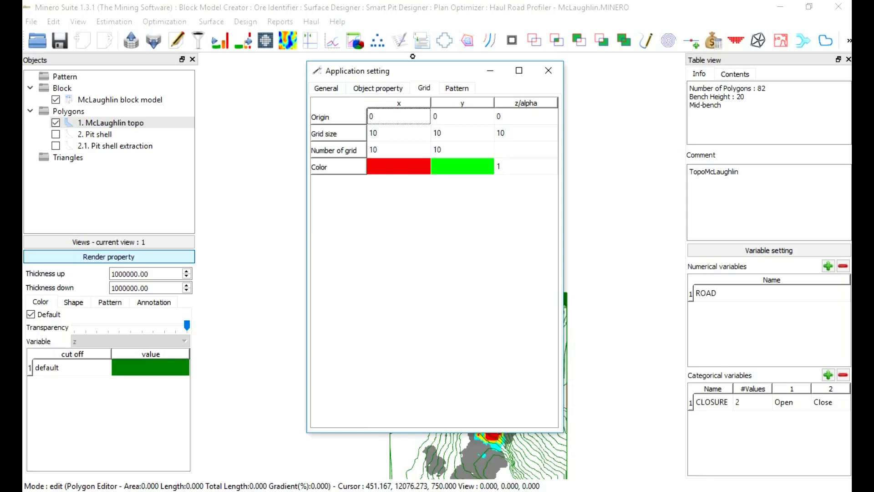
left_click(326, 89)
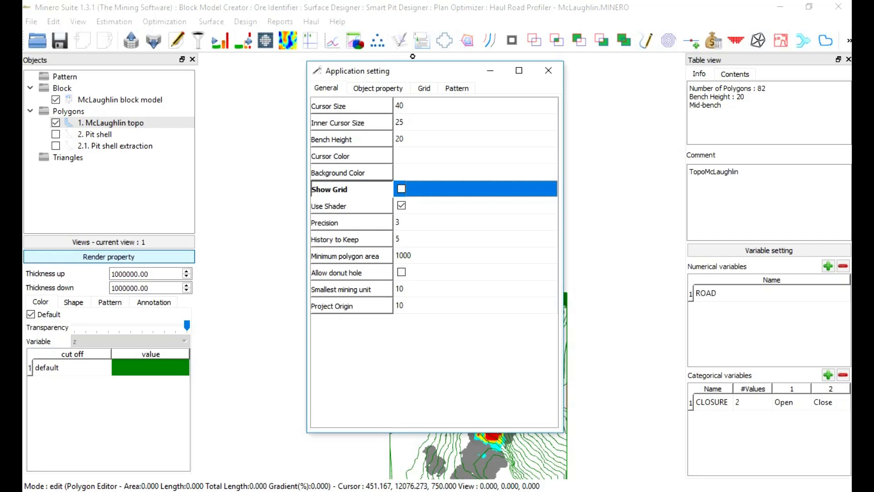
left_click(476, 205)
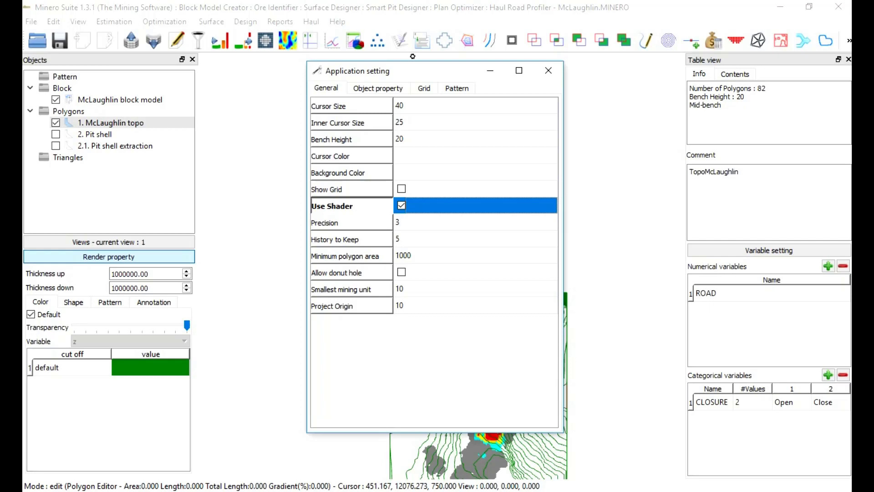
Set the precision to 3 in the general application settings
left_click(475, 223)
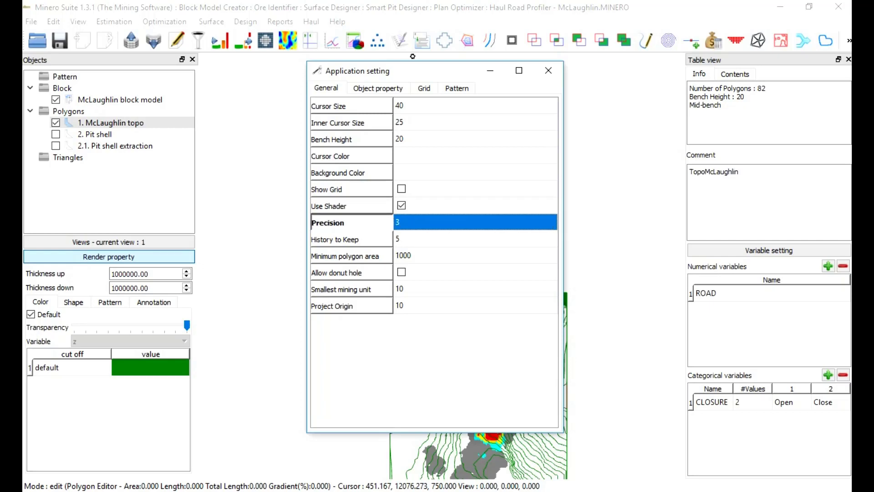
double_click(475, 222)
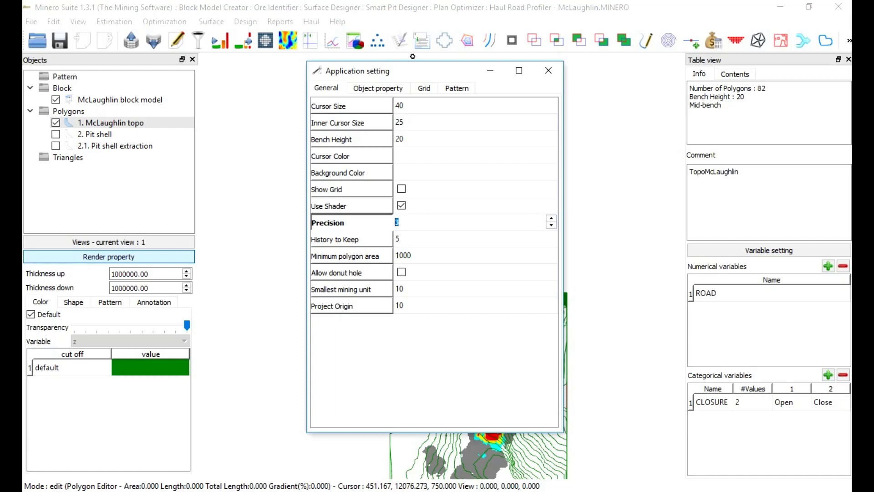
left_click(399, 222)
key("Return")
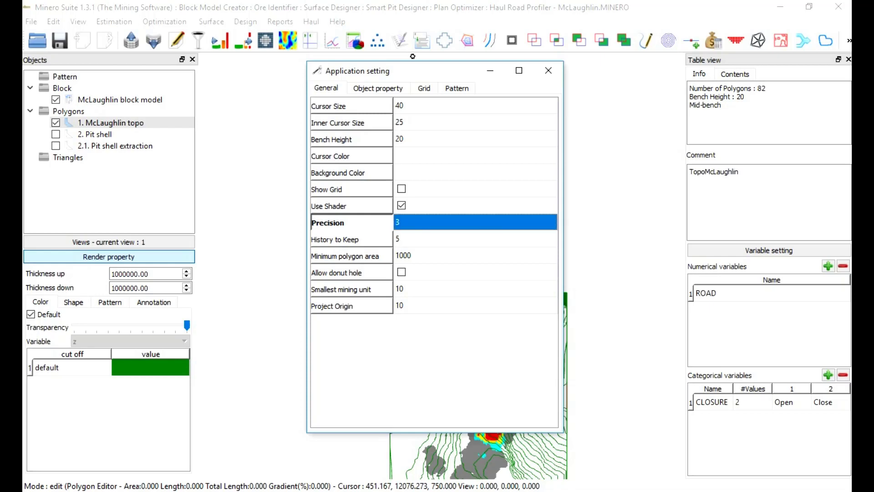
double_click(399, 222)
left_click(399, 222)
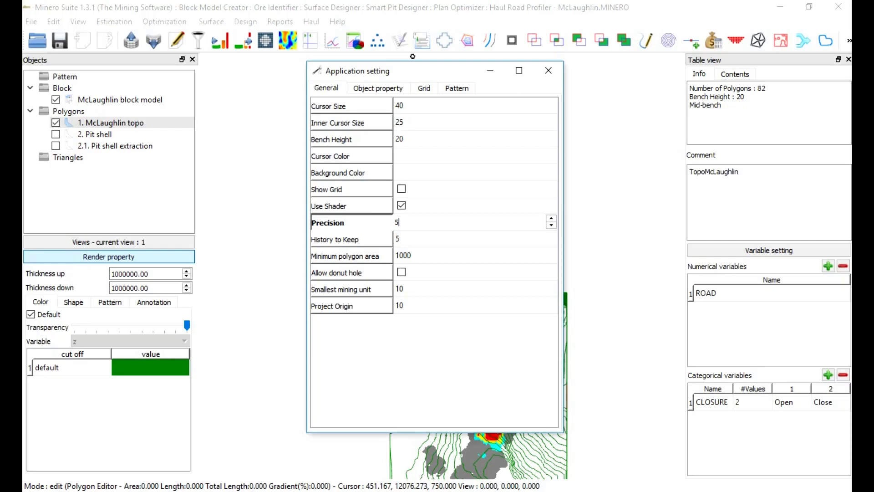
key("BackSpace")
type("3")
key("Return")
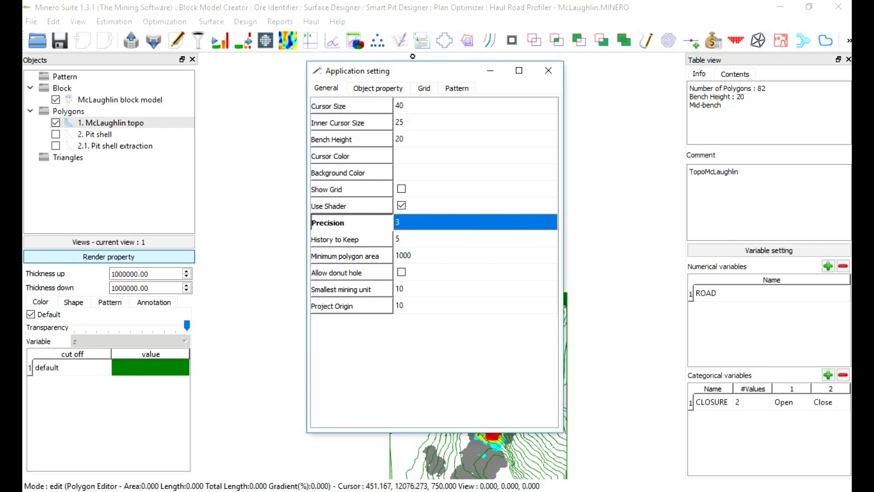
Set the History to Keep value to 5 in the general application settings
key("Down")
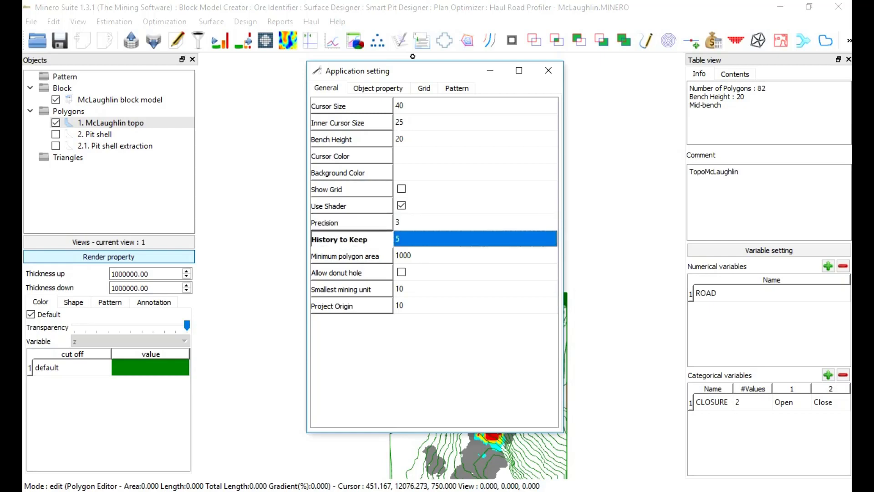
key("F2")
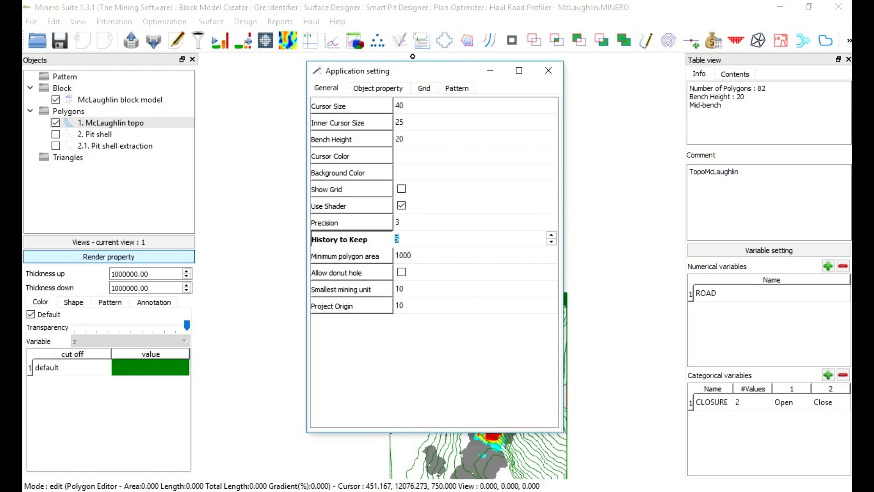
key("BackSpace")
type("5")
key("Return")
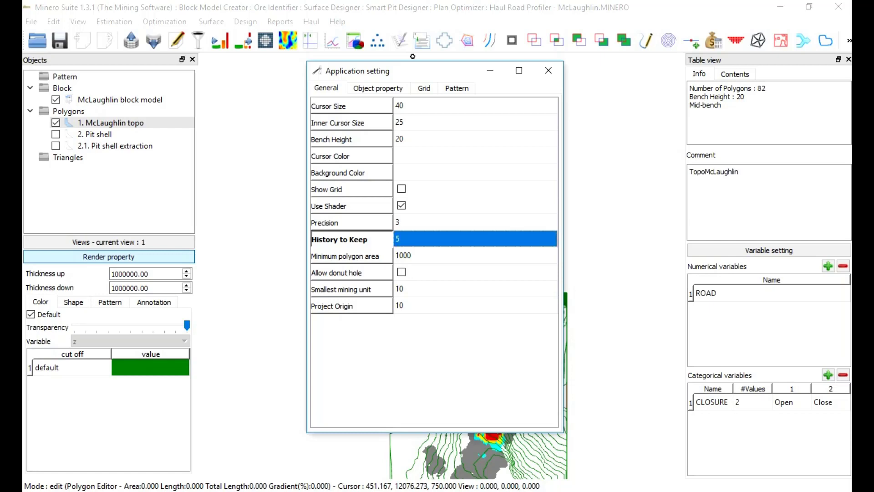
Set the minimum polygon area to 1000 in the general application settings
left_click(476, 256)
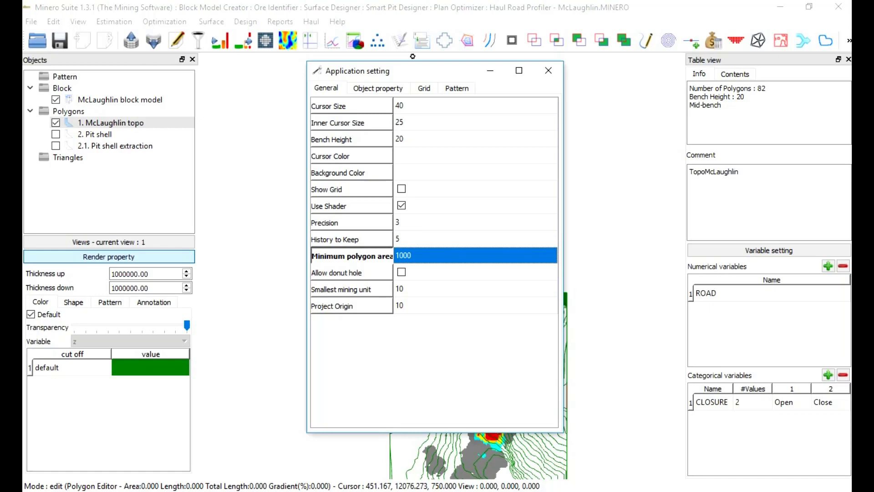
double_click(475, 256)
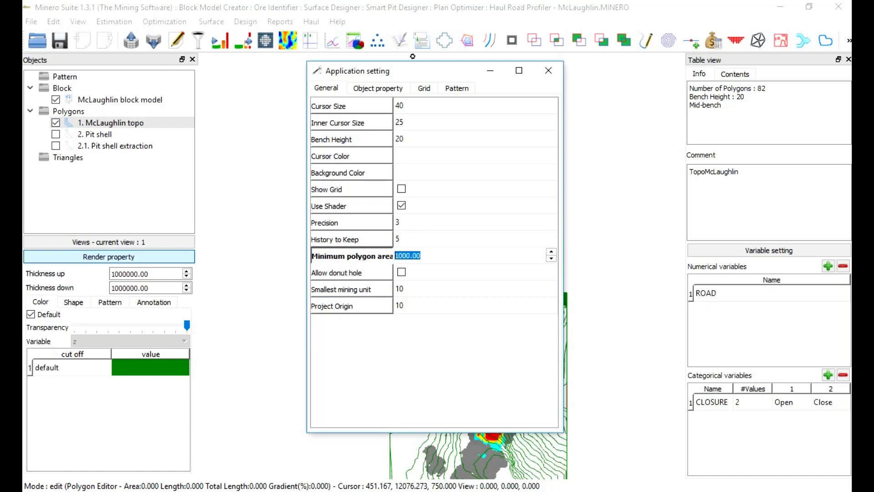
type("1000")
key("Return")
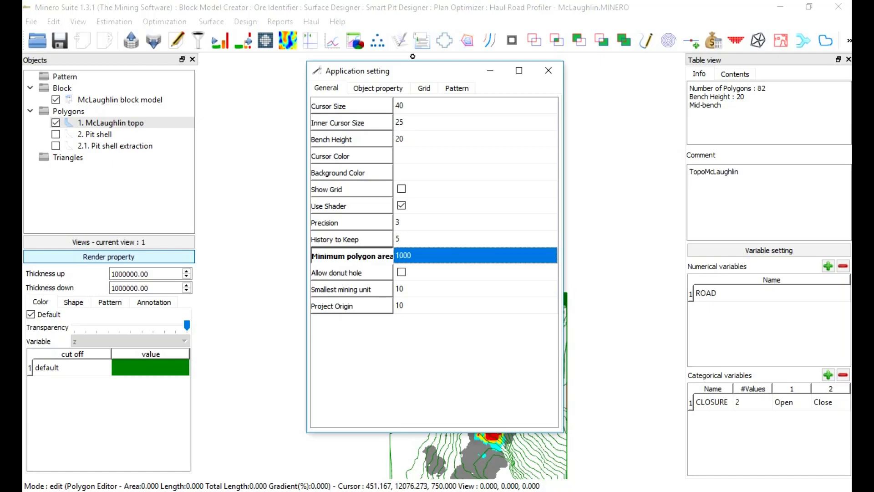
left_click(549, 70)
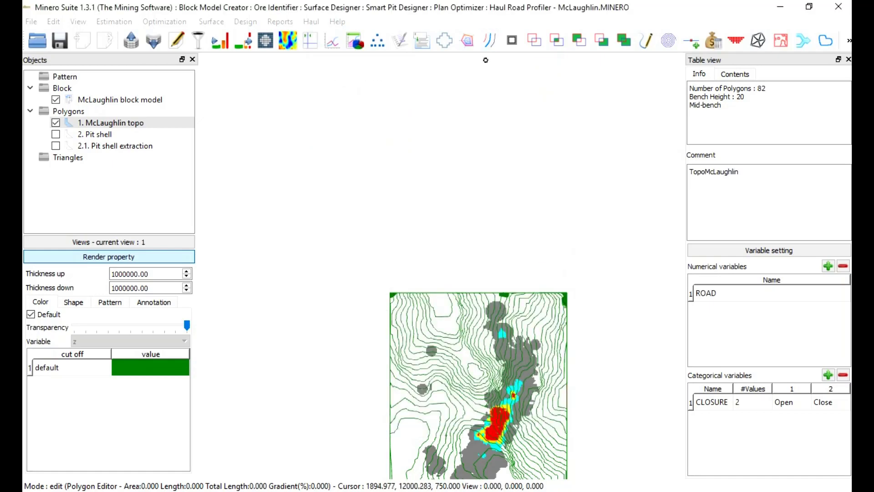
left_click(113, 21)
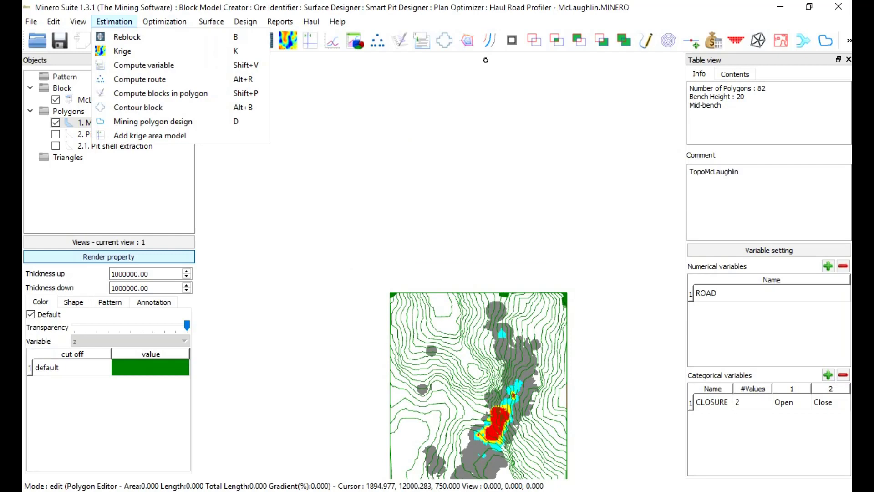
key("Escape")
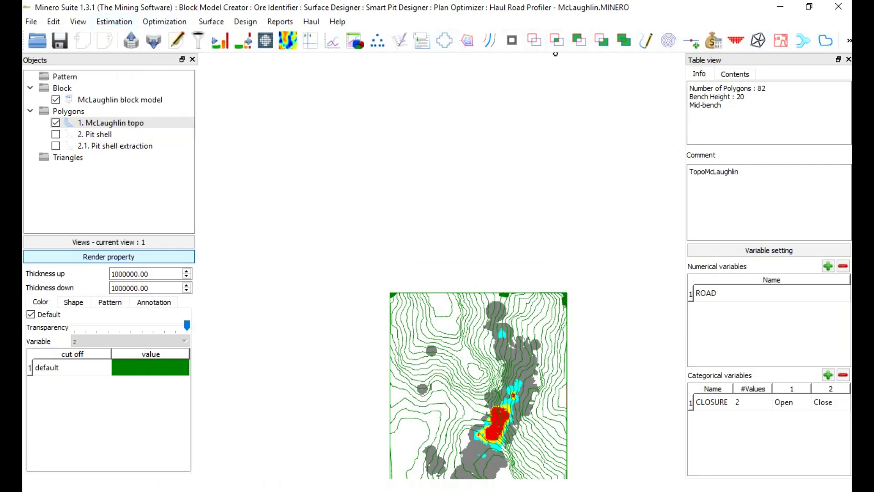
left_click(114, 22)
mouse_move(78, 22)
key("Down")
key("Down")
key("Down")
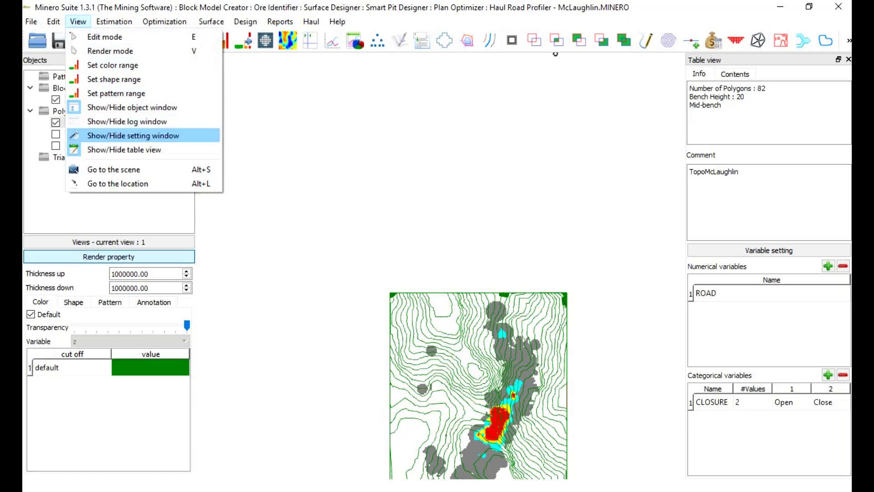
key("Return")
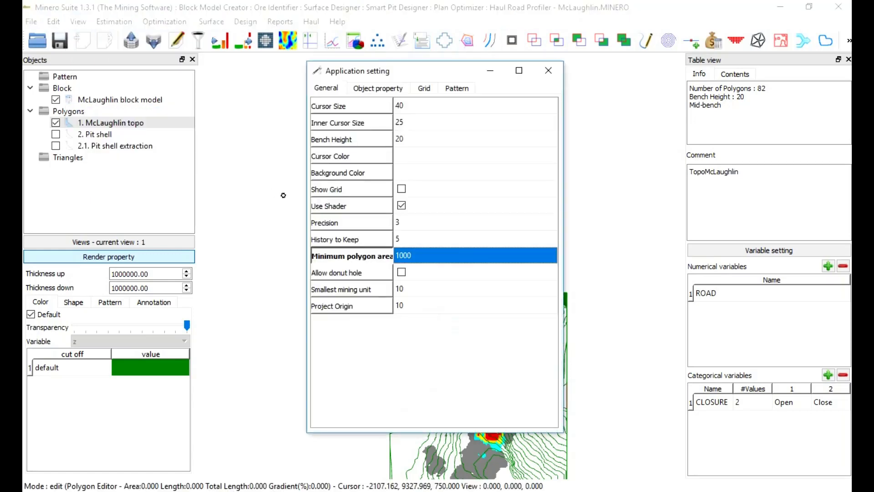
Enable the Allow donut hole option in the general application settings
key("Down")
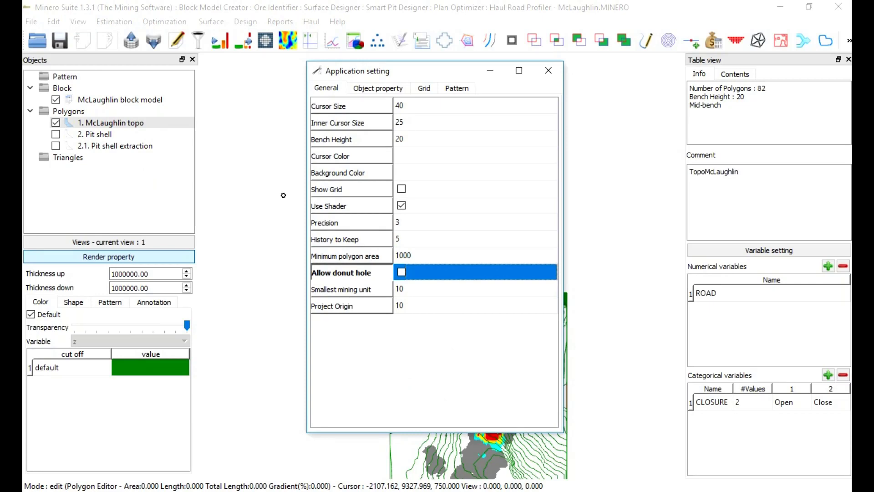
key("space")
left_click(434, 359)
Set the smallest mining unit to 10 in the general application settings
key("Down")
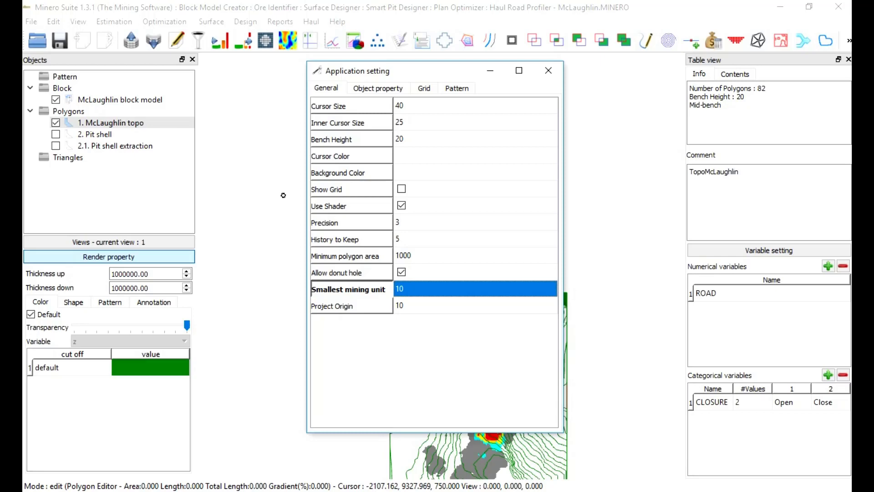
key("F2")
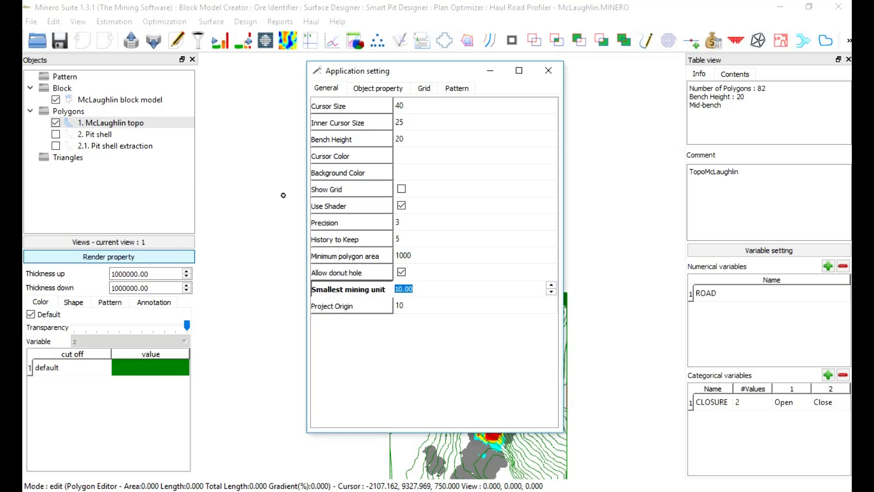
type("10")
key("Return")
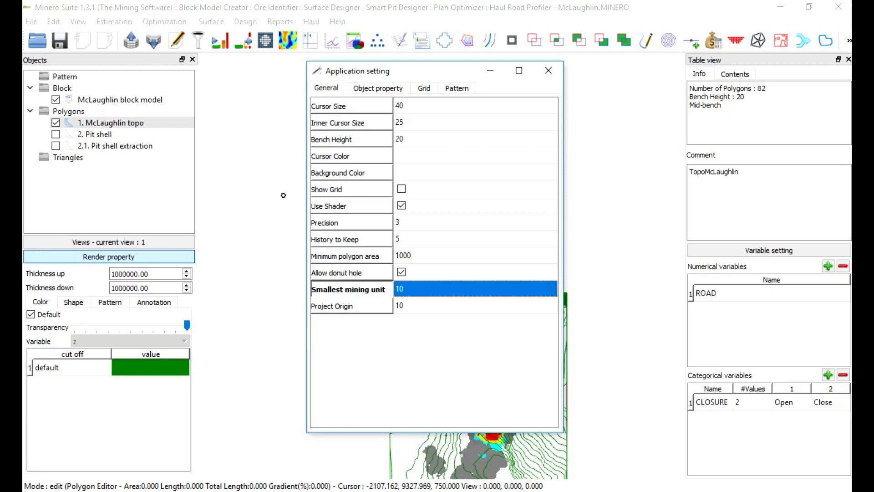
Set the project origin to 10 in the general application settings and close the settings window
key("Down")
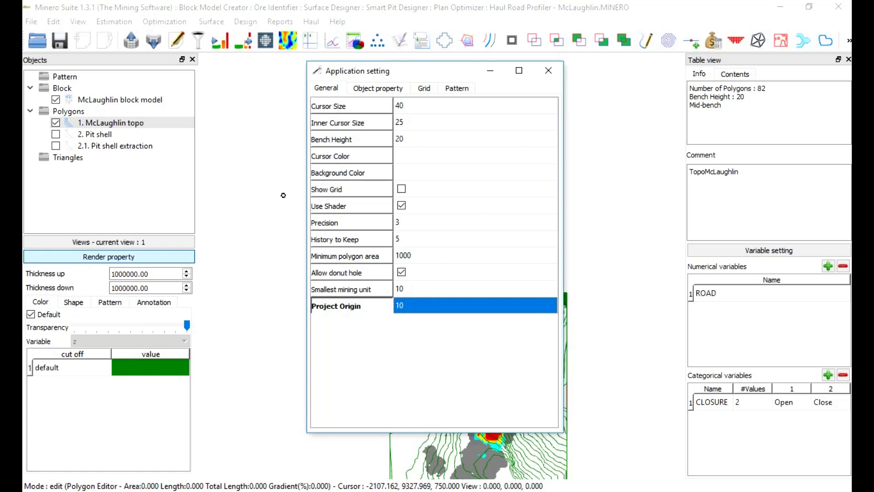
type("10")
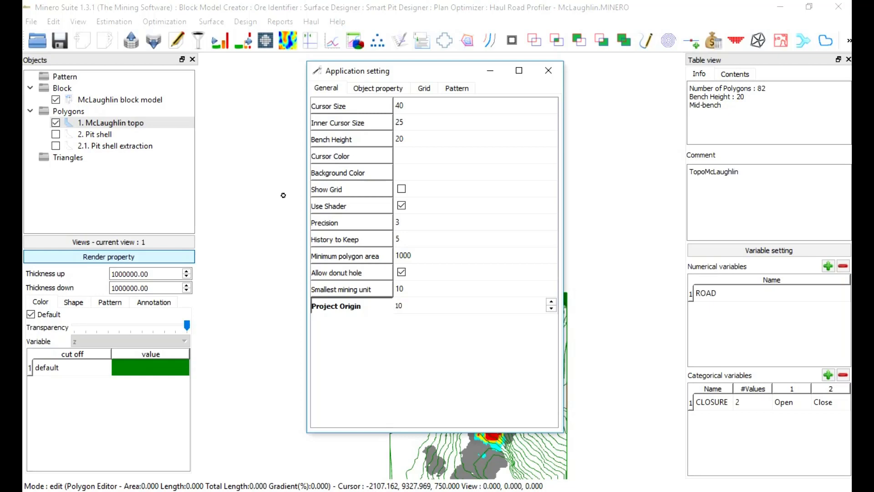
key("Return")
left_click(548, 70)
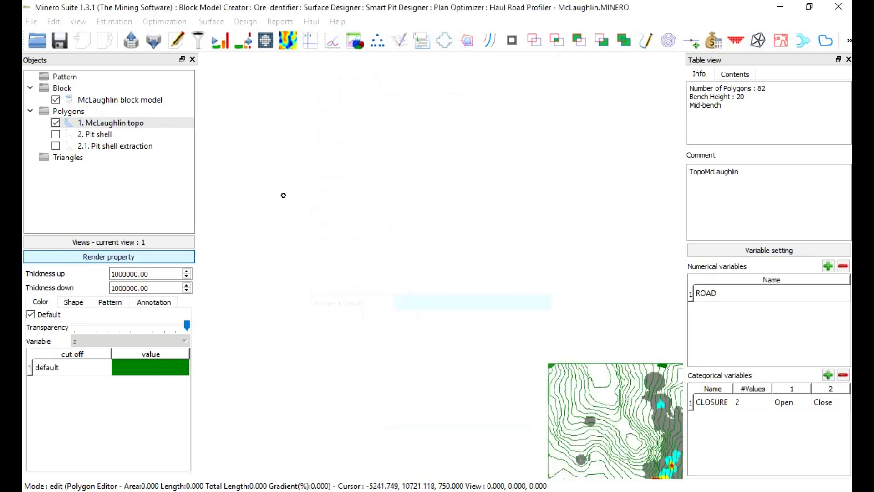
Show and select the Pit shell polygons, and hide the McLaughlin topo polygons
scroll(284, 195, "down", 3)
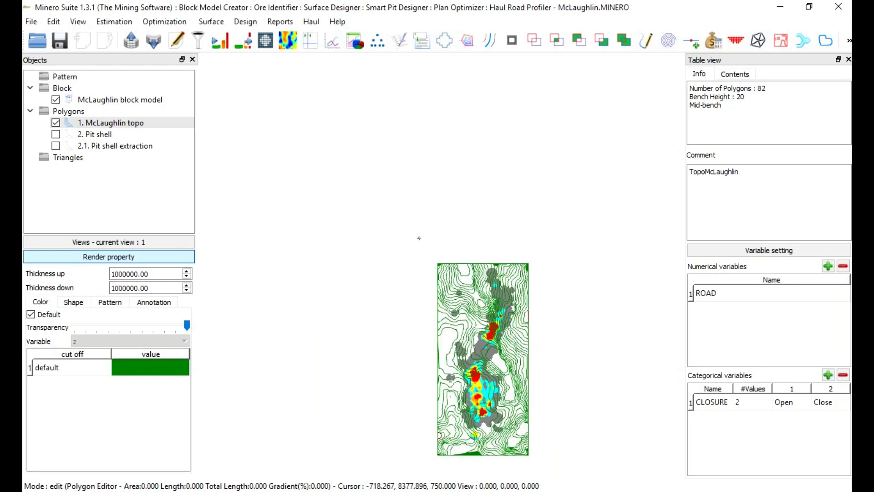
middle_click_drag(435, 264, 371, 173)
scroll(407, 250, "up", 4)
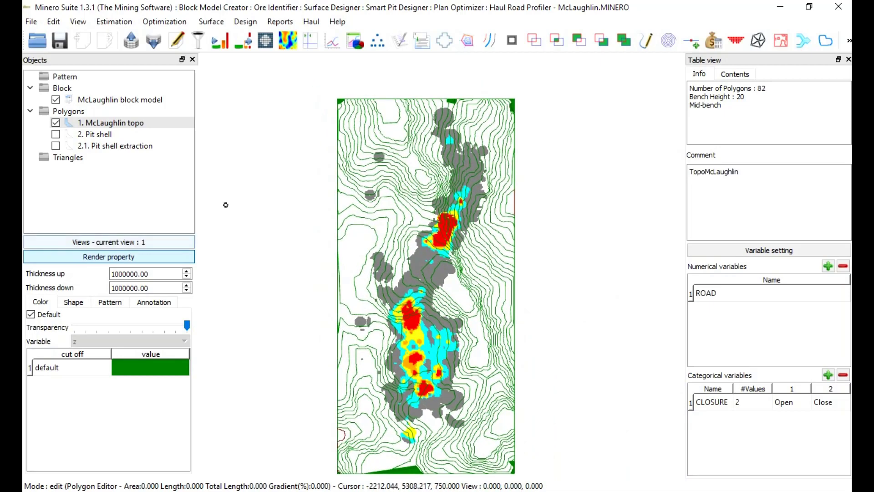
scroll(226, 205, "up", 2)
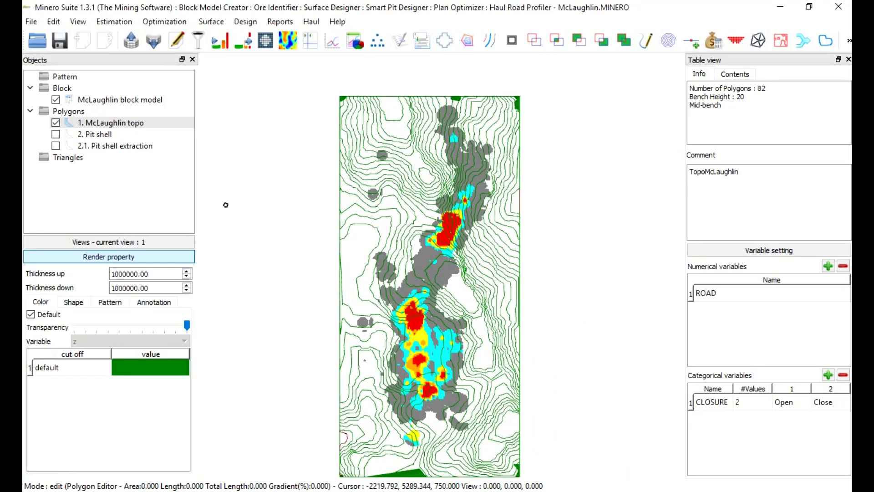
scroll(226, 205, "down", 1)
left_click(55, 135)
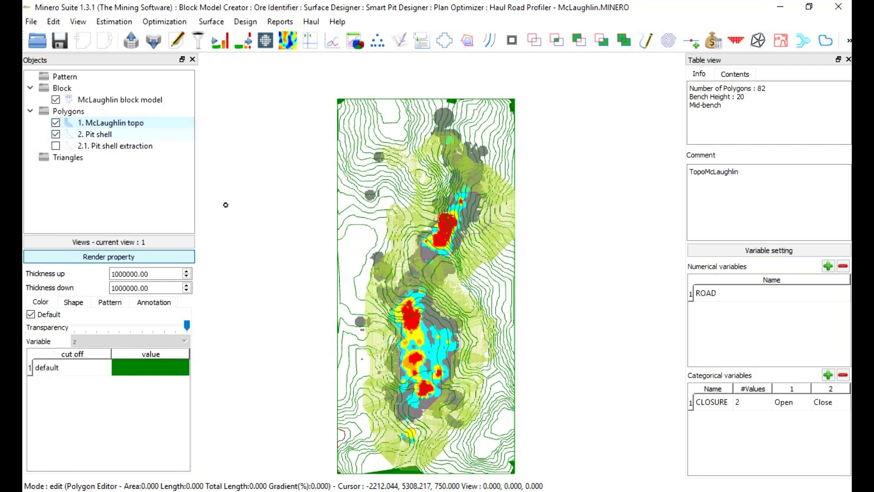
left_click(94, 134)
left_click(55, 123)
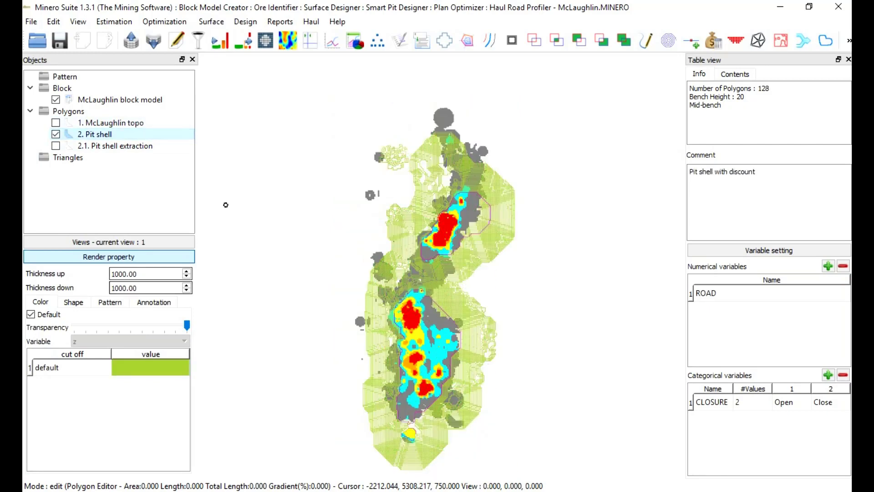
Set the pit shell's thickness up and thickness down to 1, and hide the McLaughlin block model
key("Tab")
type("1")
key("Tab")
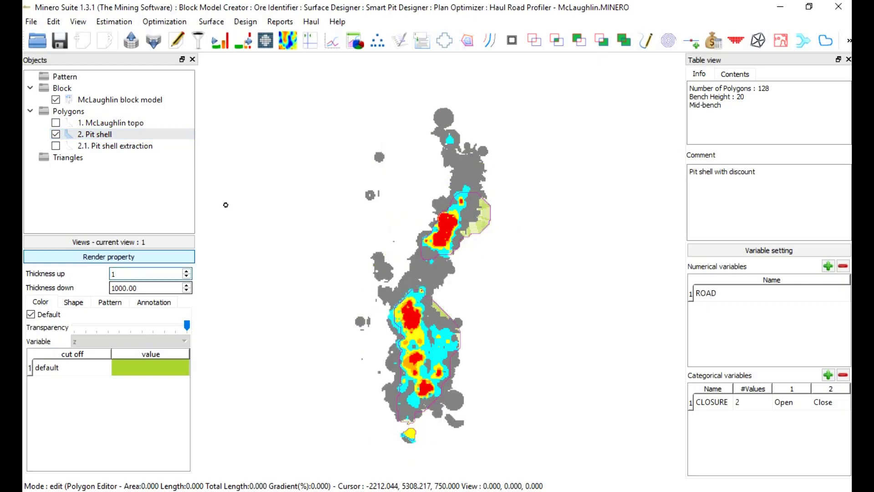
type("1")
key("Tab")
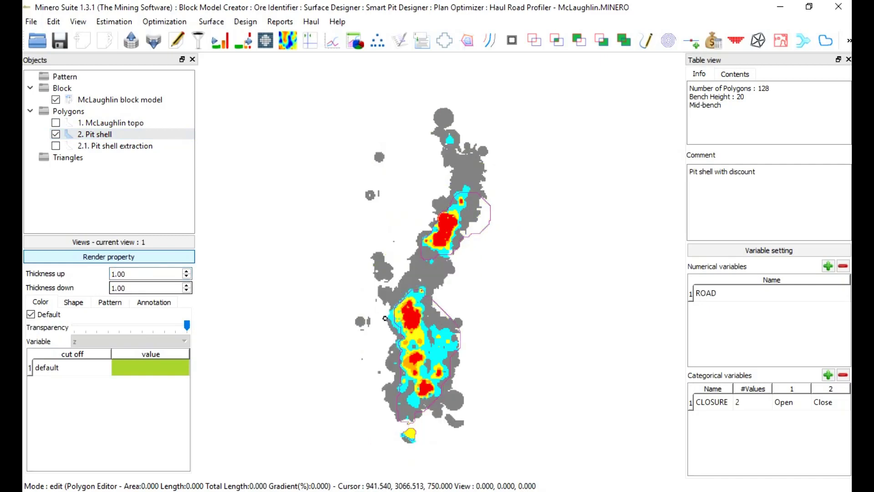
scroll(385, 319, "up", 2)
scroll(250, 189, "down", 2)
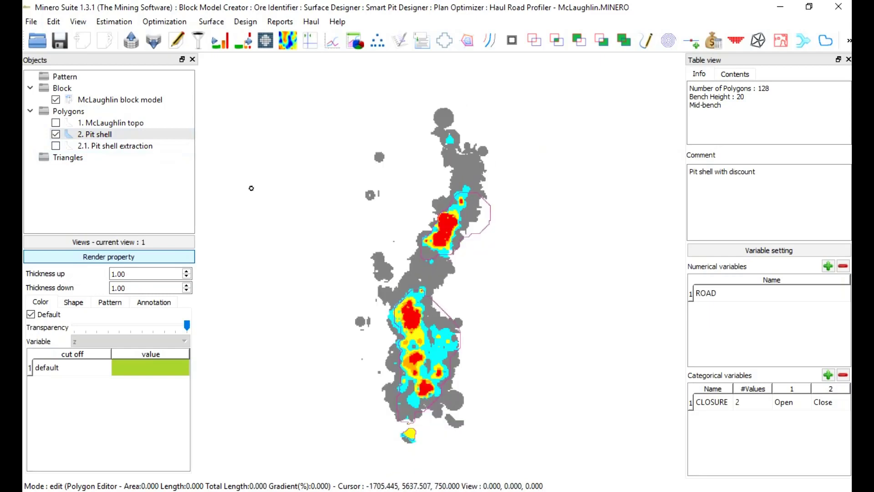
left_click(55, 100)
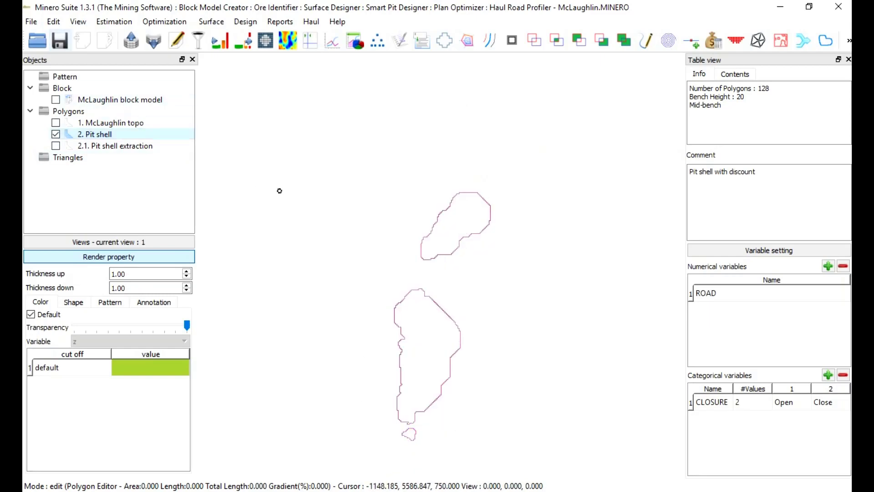
Open the Go to the location dialog to view its x, y and z coordinates, and close it without moving
left_click(78, 21)
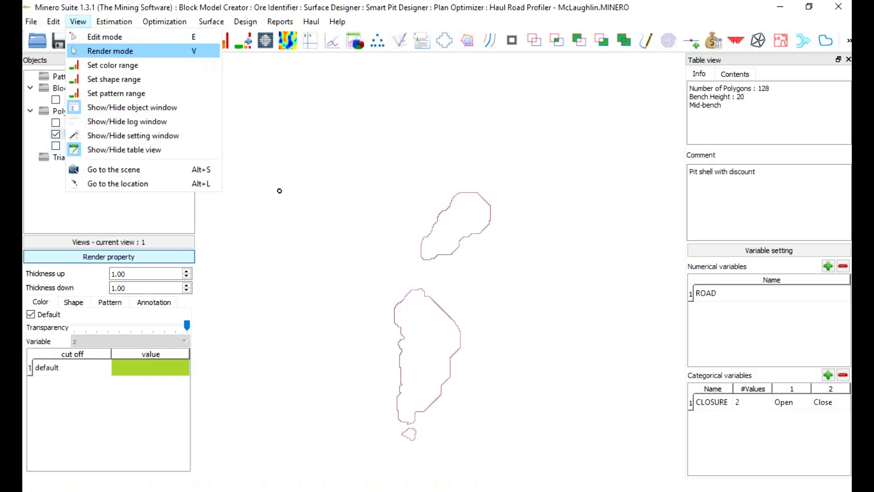
key("Return")
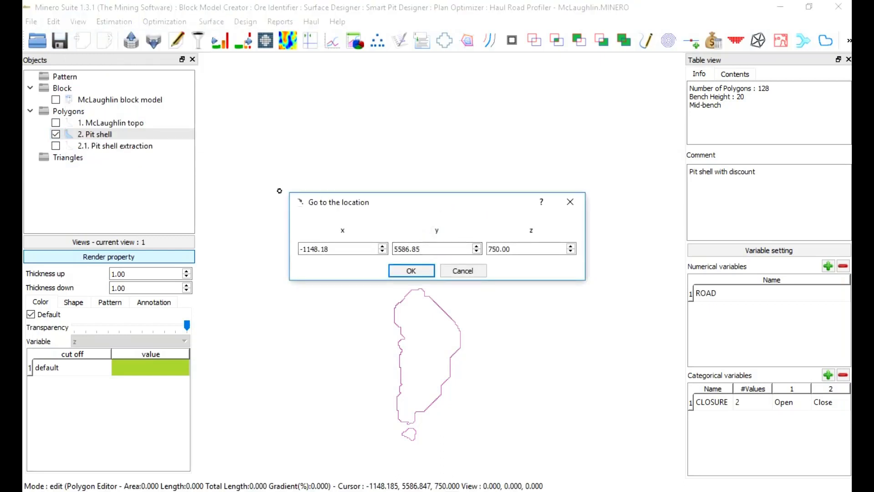
left_click(570, 202)
Review the available view commands, from Edit mode through the show/hide window options to Go to the location
left_click(77, 21)
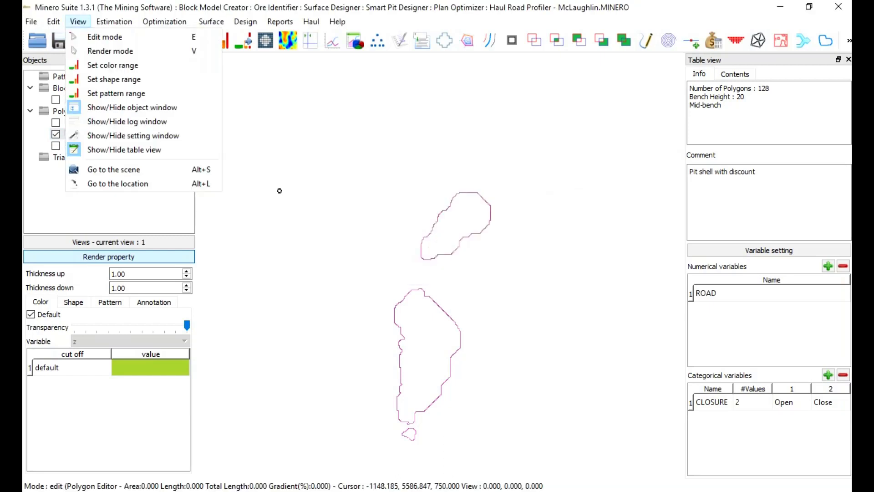
key("Up")
key("Up")
key("Up")
key("Up")
key("Up")
key("Up")
key("Up")
key("Up")
key("Up")
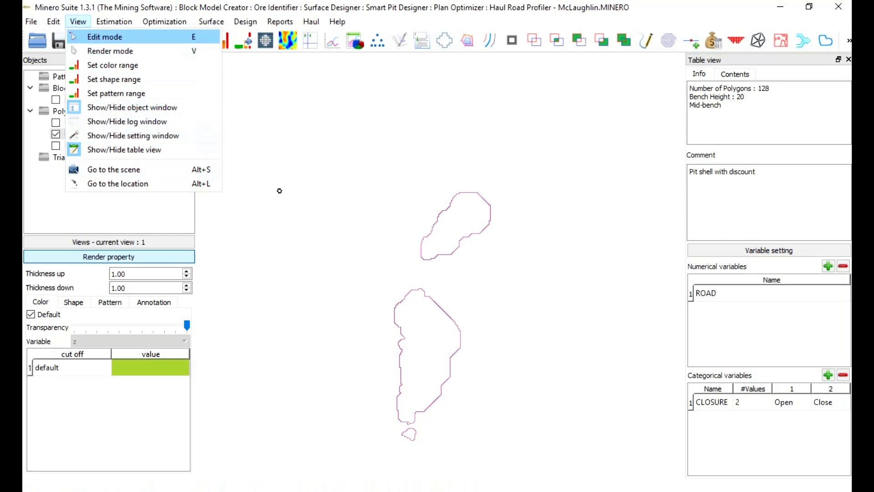
key("Down")
key("Down")
key("Down")
key("Down")
key("Down")
key("Down")
key("Down")
key("Down")
key("Down")
key("Return")
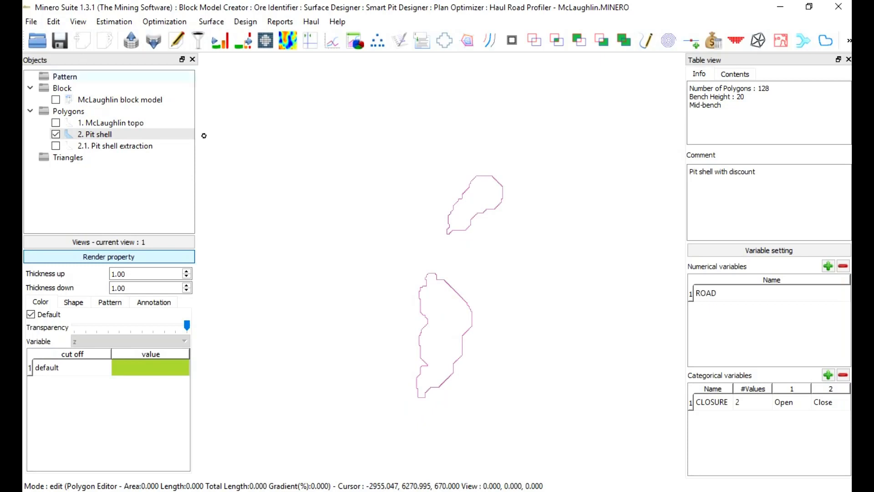
Use Go to the location to move the view to z 1010, leaving x and y as they are
left_click(78, 21)
key("Return")
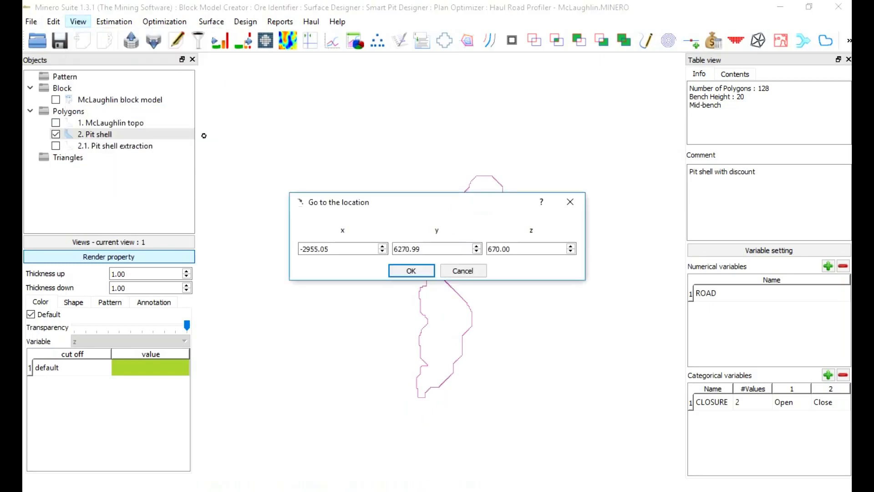
key("Tab")
key("Tab")
type("1010")
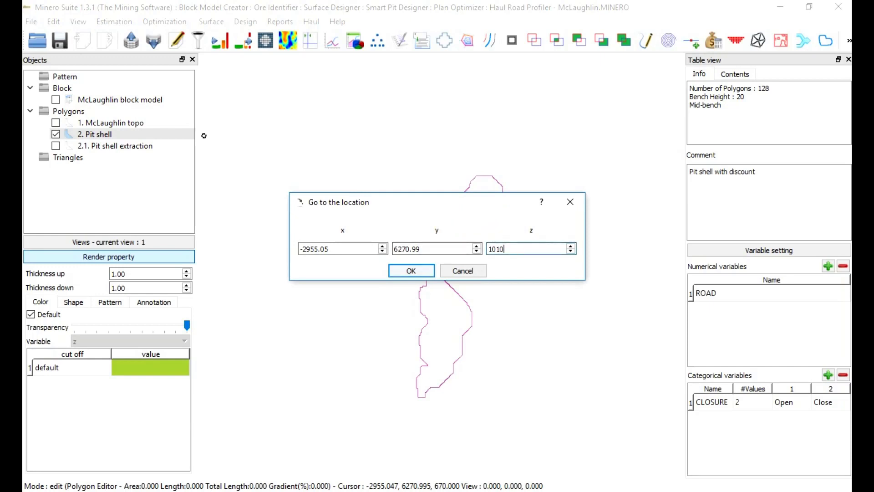
key("Return")
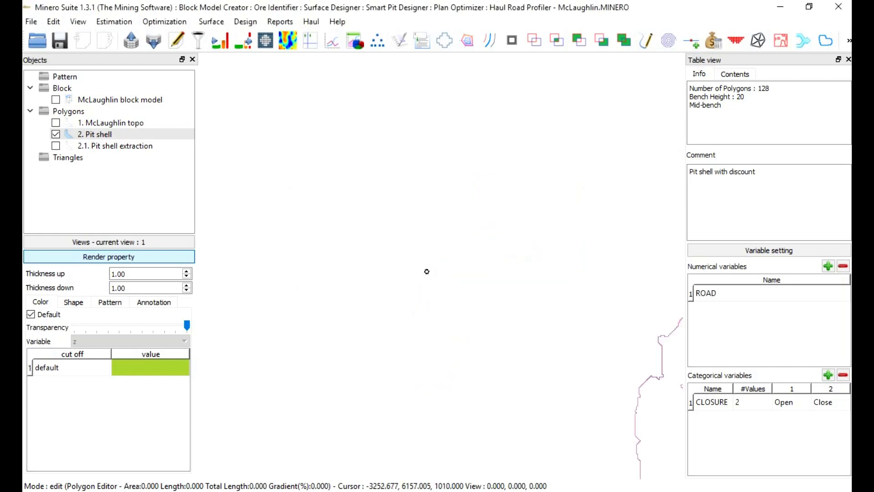
Step up and down through the pit shell's benches to examine its outlines, stopping at elevation 1030
middle_click_drag(426, 271, 297, 182)
scroll(303, 187, "down", 5)
middle_click_drag(508, 345, 510, 366)
scroll(439, 245, "up", 2)
key("Page_Up")
key("Page_Down")
key("Page_Down")
key("Page_Down")
key("Page_Down")
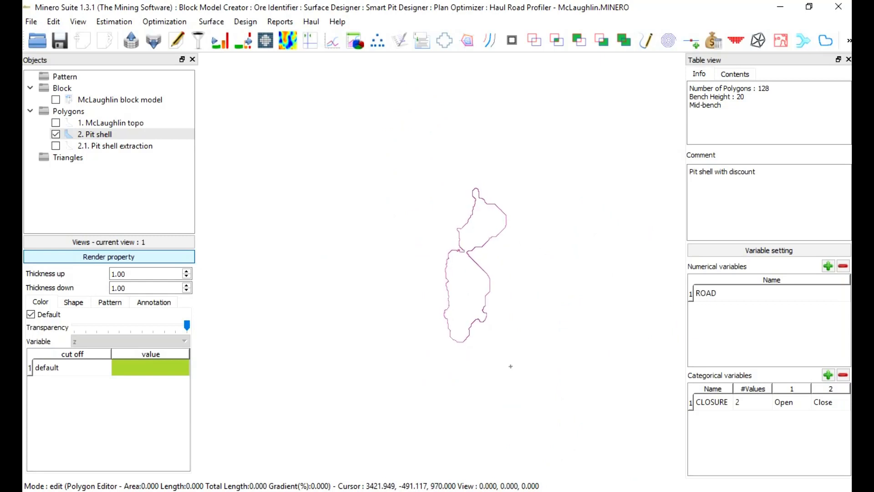
key("Page_Up")
key("Page_Up")
key("Page_Up")
key("Page_Up")
key("Page_Up")
key("Page_Up")
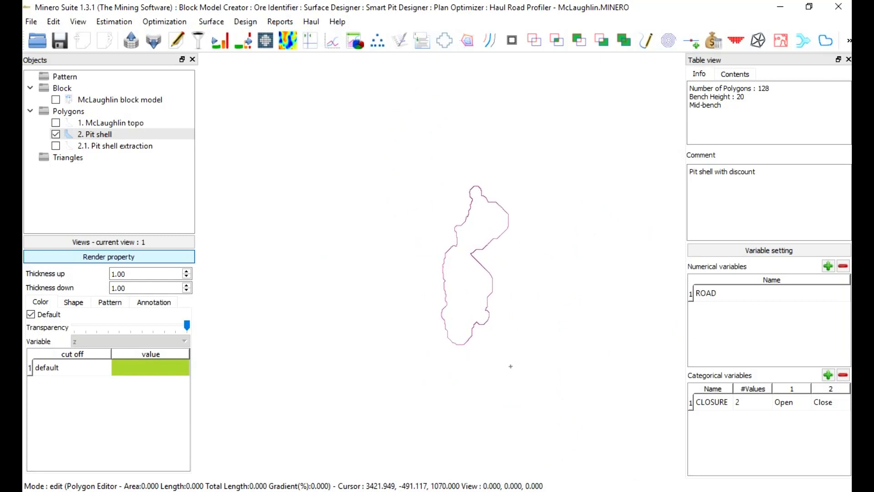
key("Page_Down")
key("Page_Down")
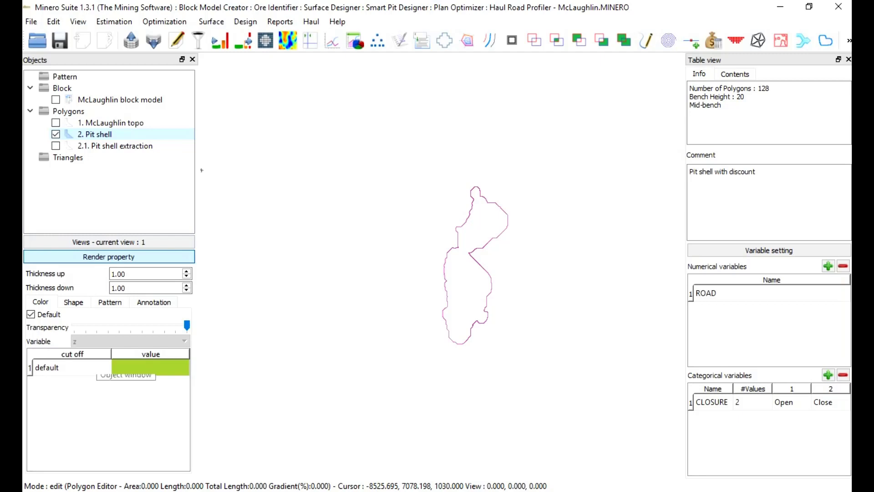
Set the pit shell's default display color to Black
double_click(151, 367)
left_click(150, 367)
left_click(150, 367)
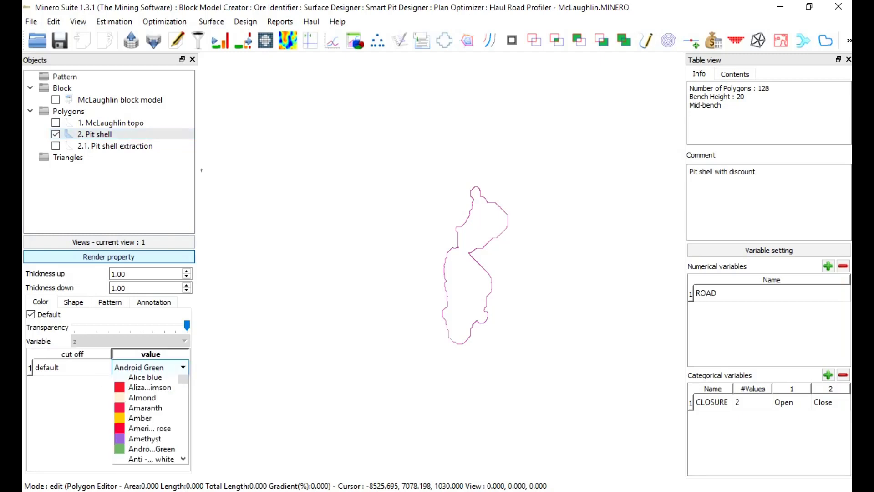
type("bl")
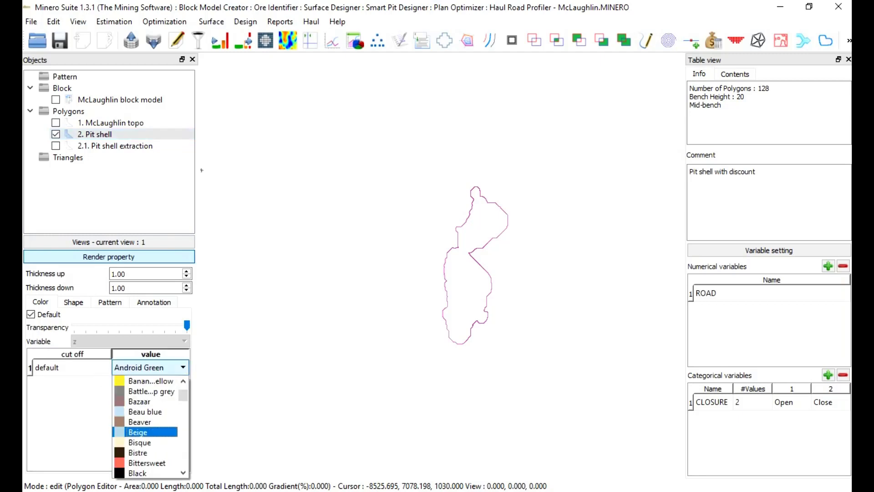
key("Return")
scroll(450, 364, "up", 4)
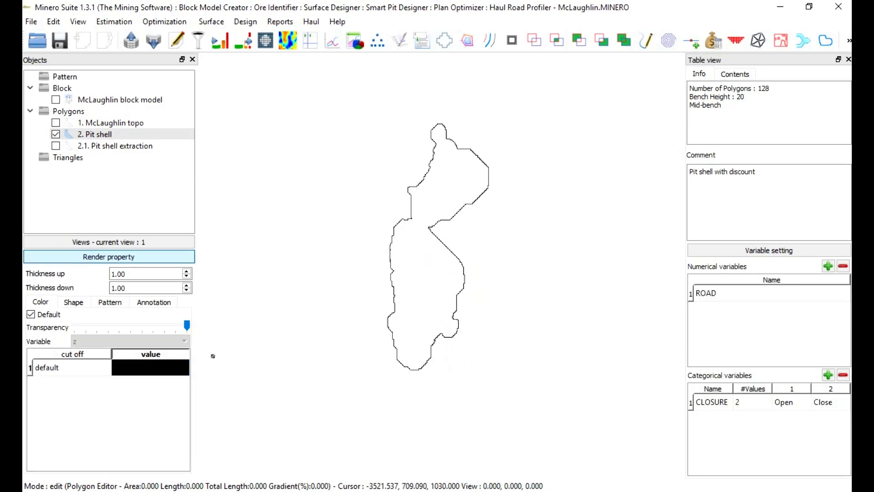
left_click_drag(187, 326, 209, 326)
scroll(375, 278, "down", 2)
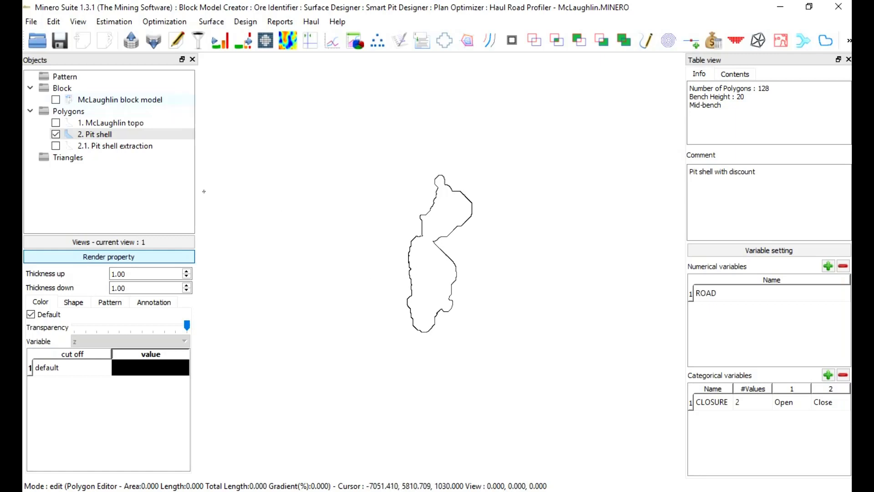
Show the McLaughlin block model and the McLaughlin topo polygons together with the pit shell
left_click(56, 99)
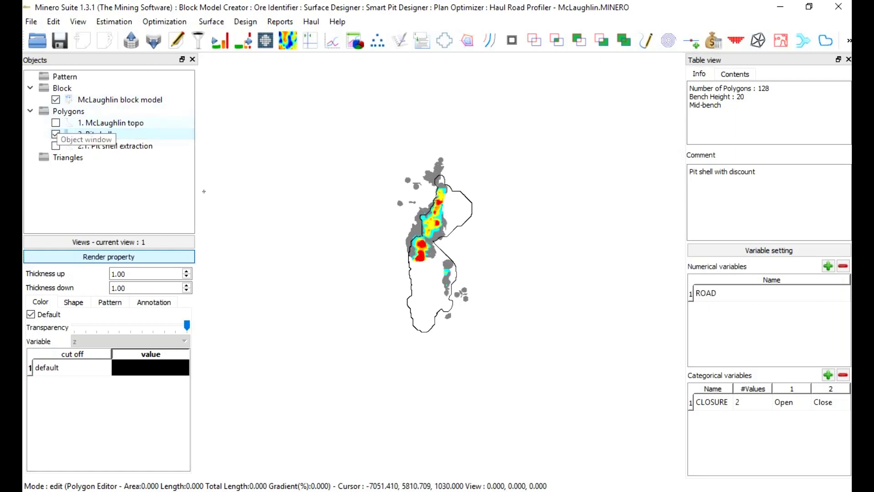
left_click(56, 123)
scroll(363, 206, "down", 3)
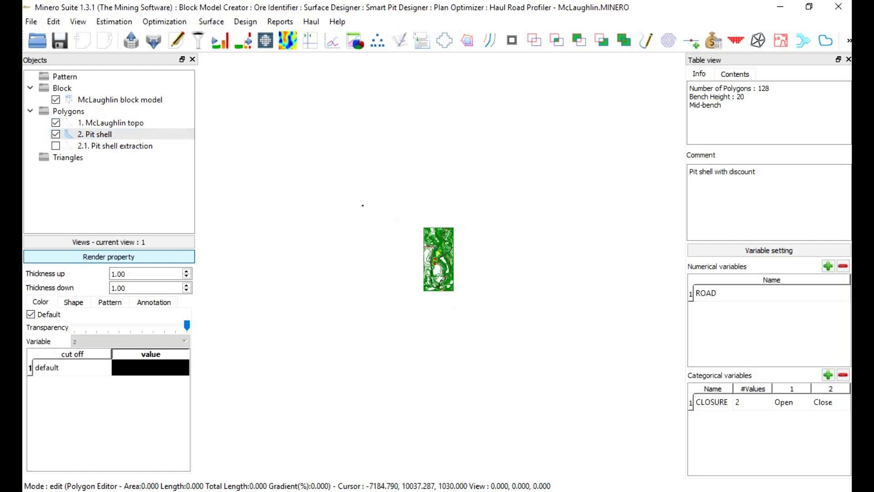
scroll(422, 275, "up", 3)
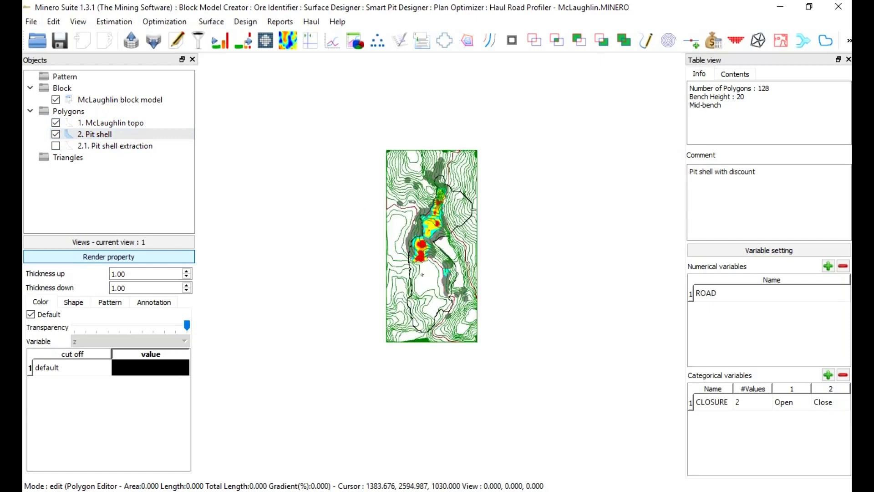
Examine the overlaid block model, topography contours and pit shell outline at different zoom levels and positions
scroll(422, 274, "down", 2)
scroll(422, 274, "up", 1)
middle_click_drag(422, 275, 437, 289)
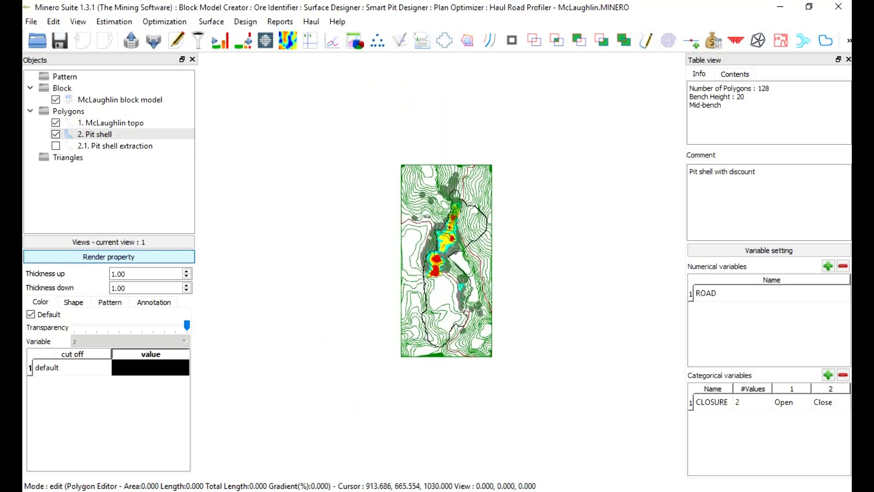
middle_click_drag(424, 339, 384, 274)
left_click(271, 202)
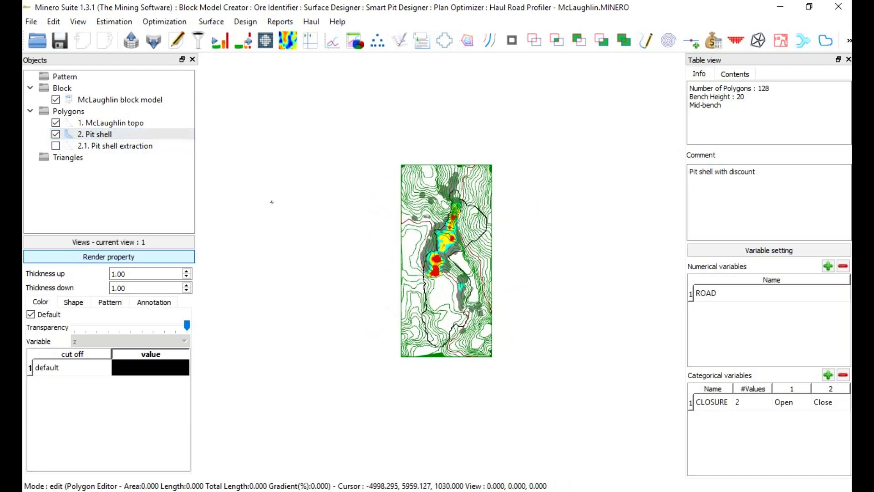
scroll(345, 305, "up", 3)
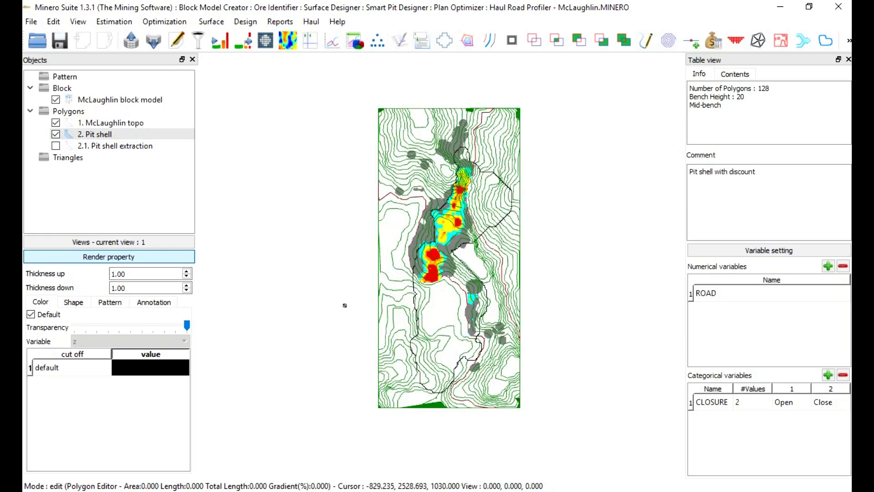
middle_click_drag(367, 303, 404, 368)
key("Home")
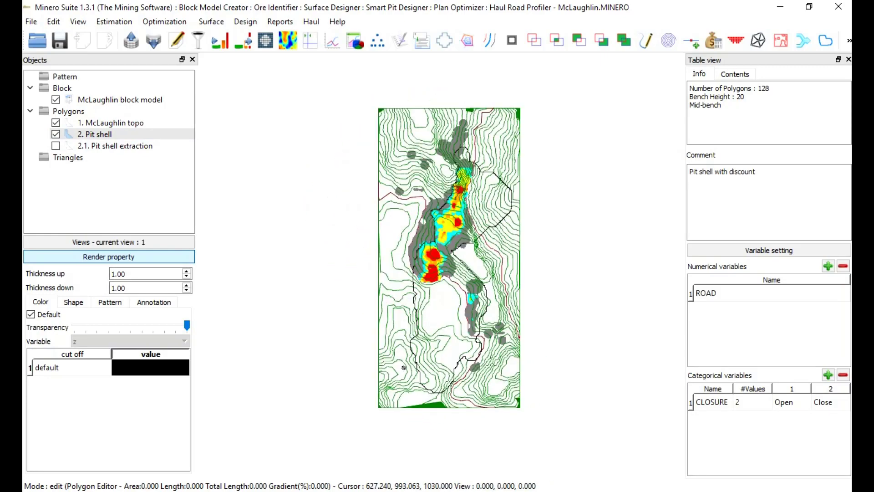
middle_click_drag(397, 332, 371, 347)
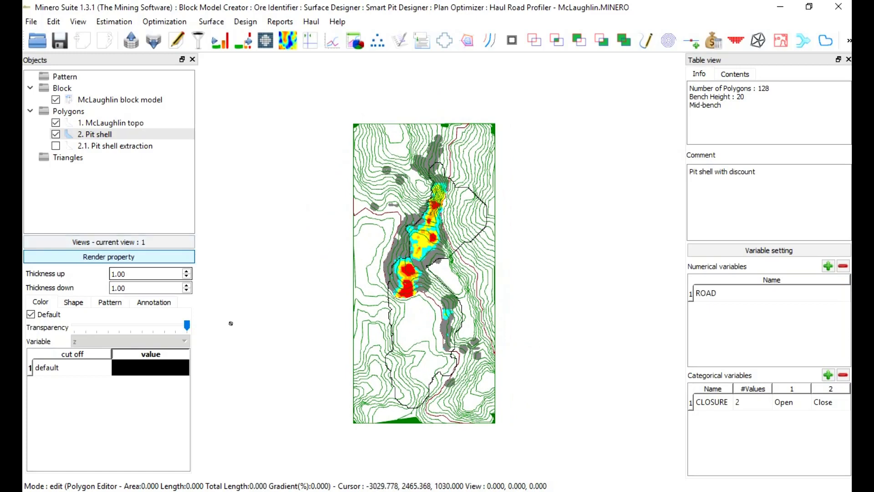
Expand the list of saved views, inspect the first view's X, Y and Z axis rotations, and collapse the list
left_click(109, 242)
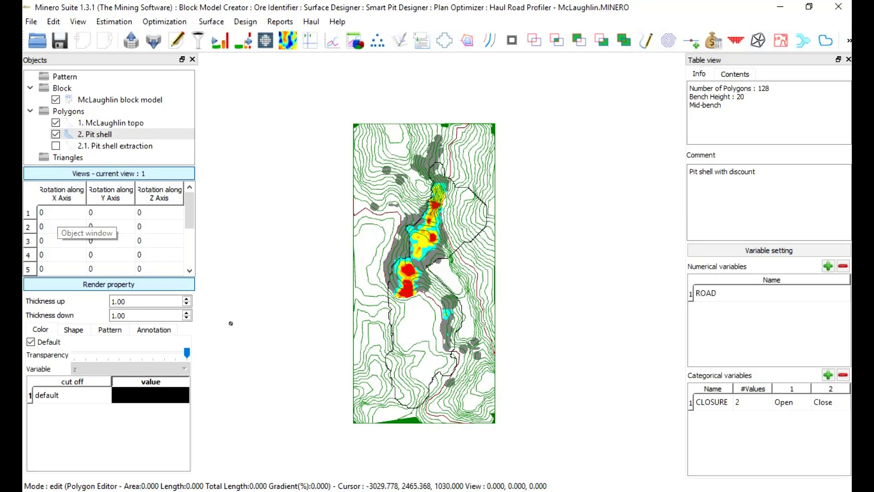
left_click(56, 214)
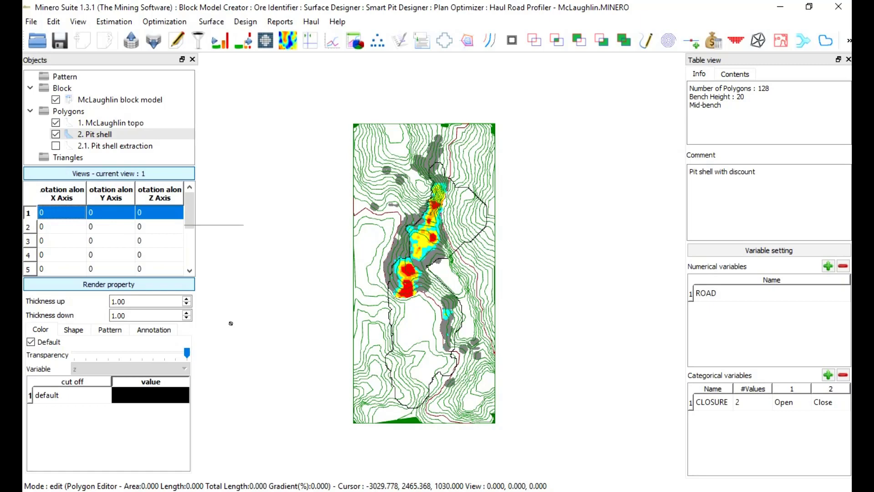
left_click(129, 175)
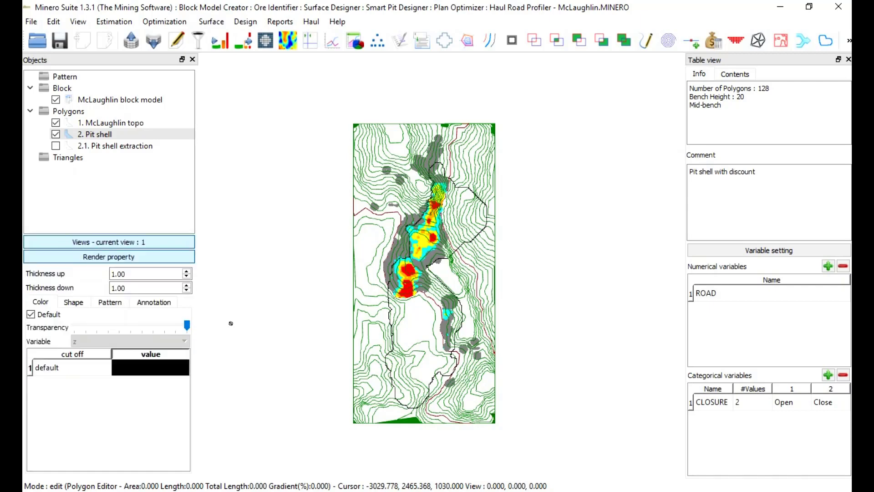